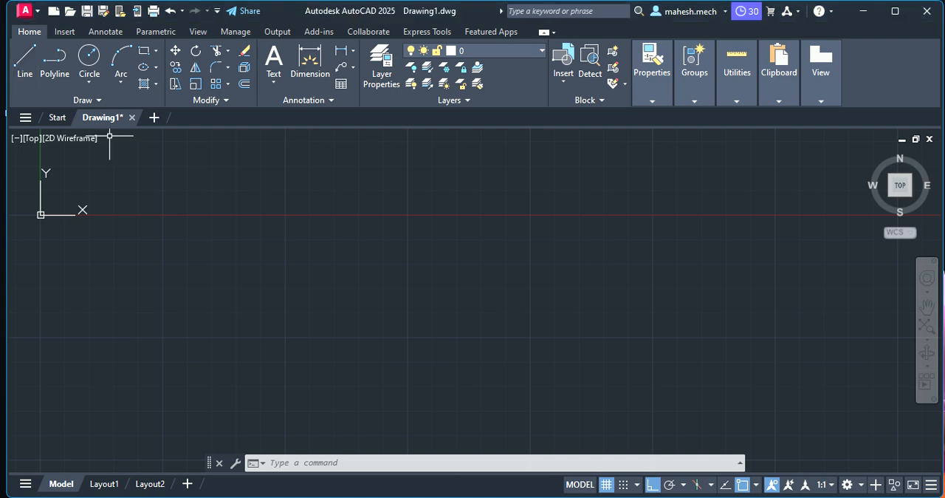
- Draw a horizontal line 100 units long to the right as the square's top side
{"action": "left_click", "coordinate": [240, 189]}
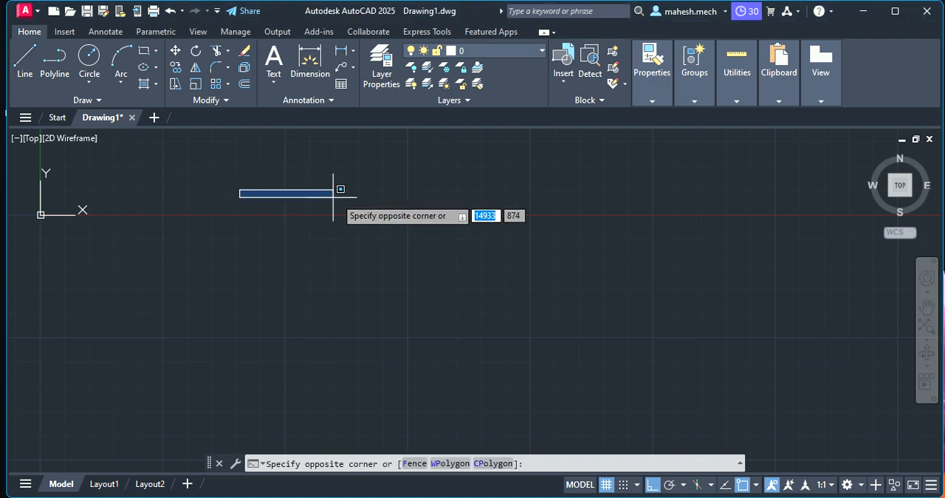
{"action": "left_click", "coordinate": [25, 61]}
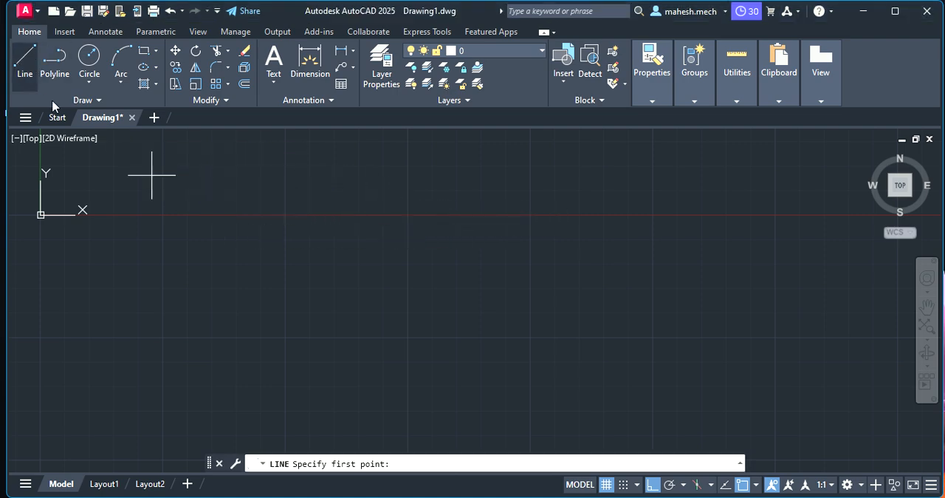
{"action": "left_click", "coordinate": [235, 189]}
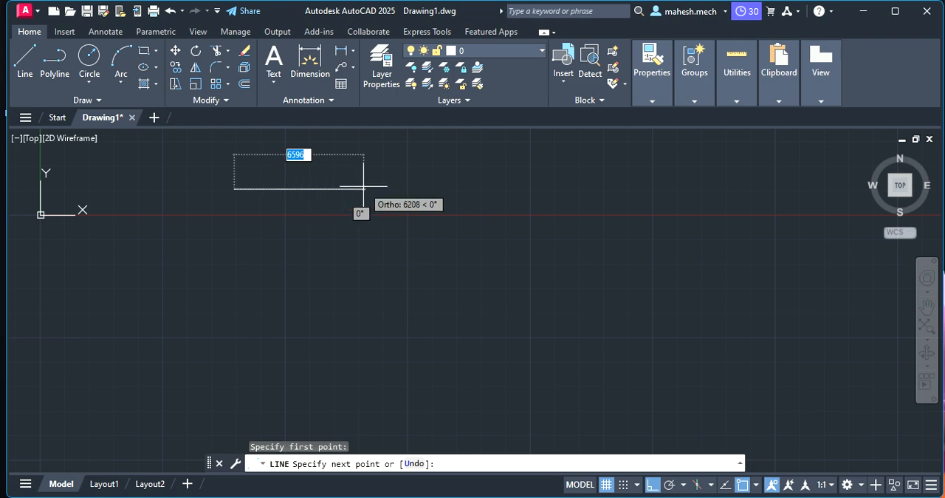
{"action": "type", "text": "1"}
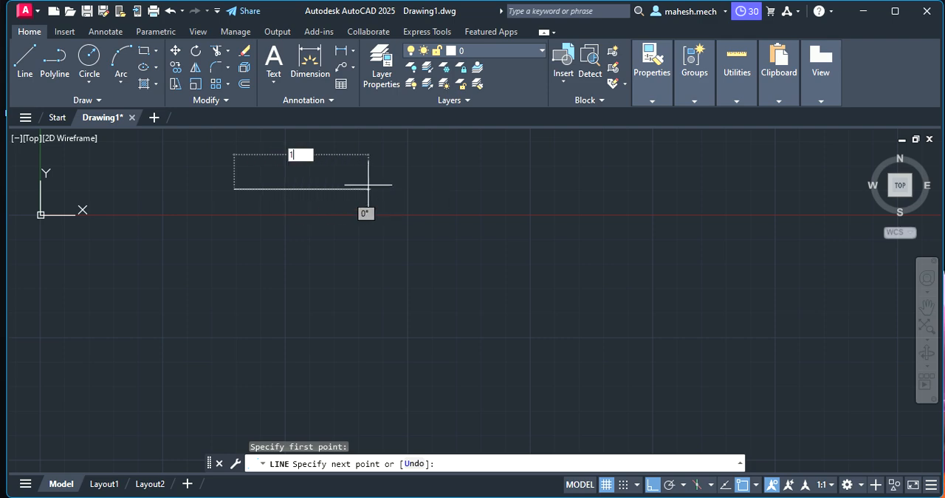
{"action": "type", "text": "00"}
{"action": "key", "text": "Return"}
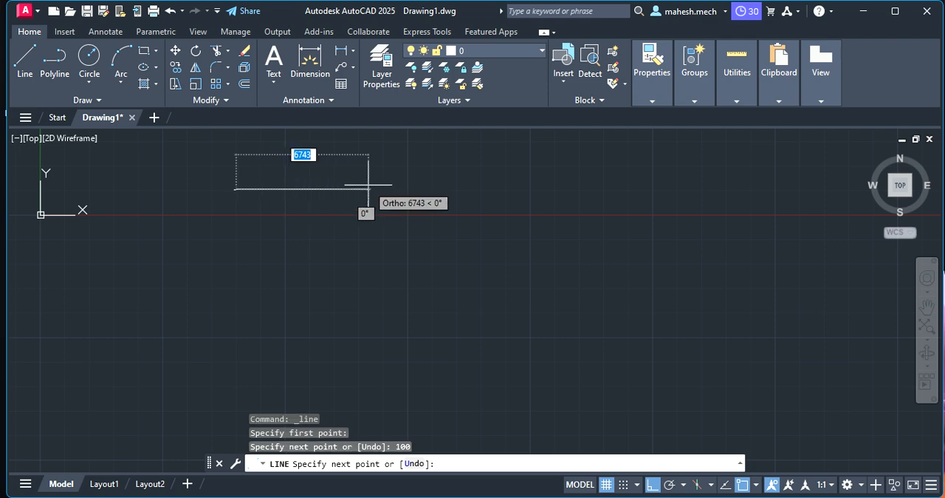
- Continue the line 100 units down and 100 units left, and close it at the starting point to complete the square
{"action": "scroll", "coordinate": [243, 177], "scroll_direction": "up", "scroll_amount": 5}
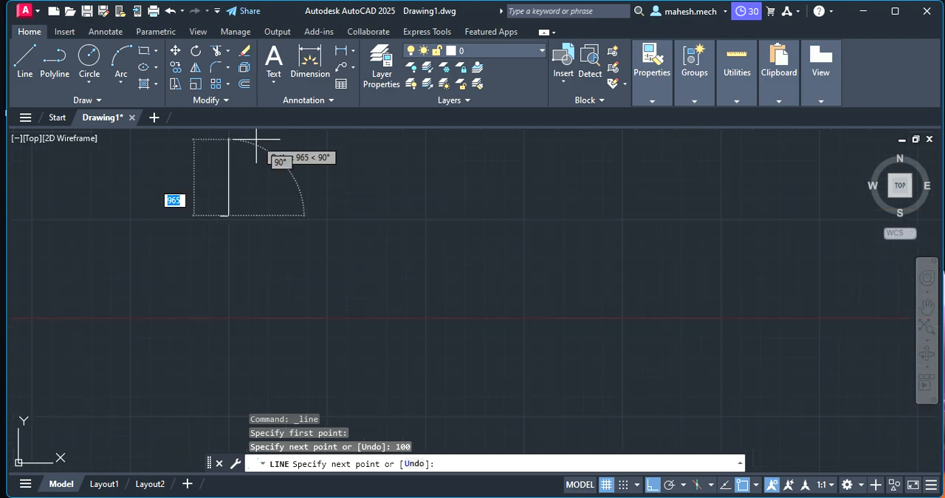
{"action": "scroll", "coordinate": [194, 211], "scroll_direction": "up", "scroll_amount": 10}
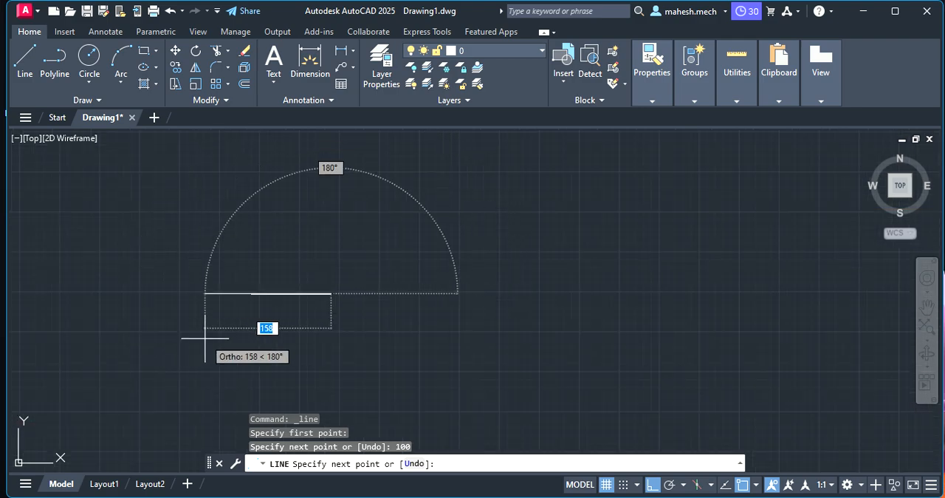
{"action": "scroll", "coordinate": [205, 339], "scroll_direction": "up", "scroll_amount": 2}
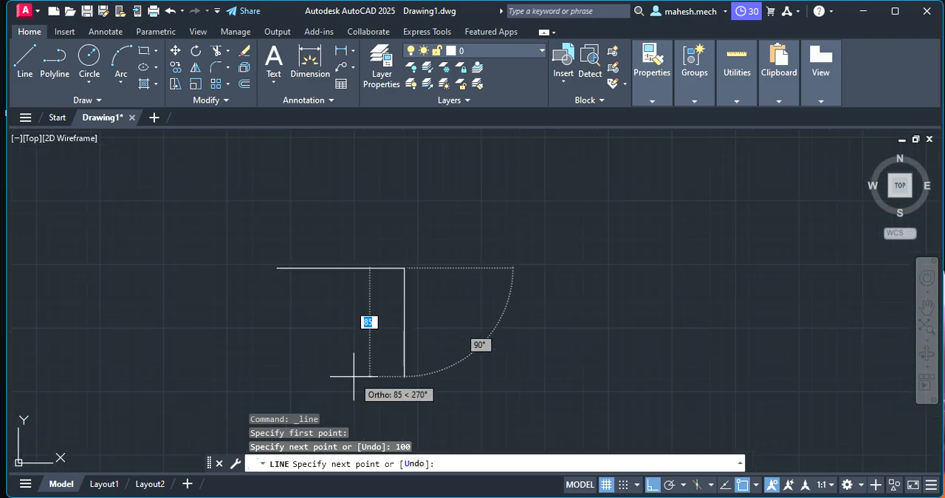
{"action": "type", "text": "100"}
{"action": "key", "text": "Return"}
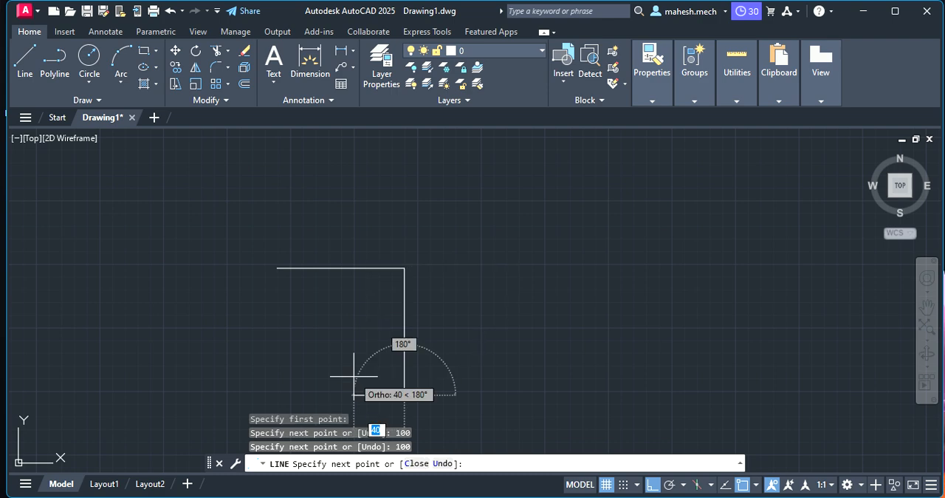
{"action": "type", "text": "100"}
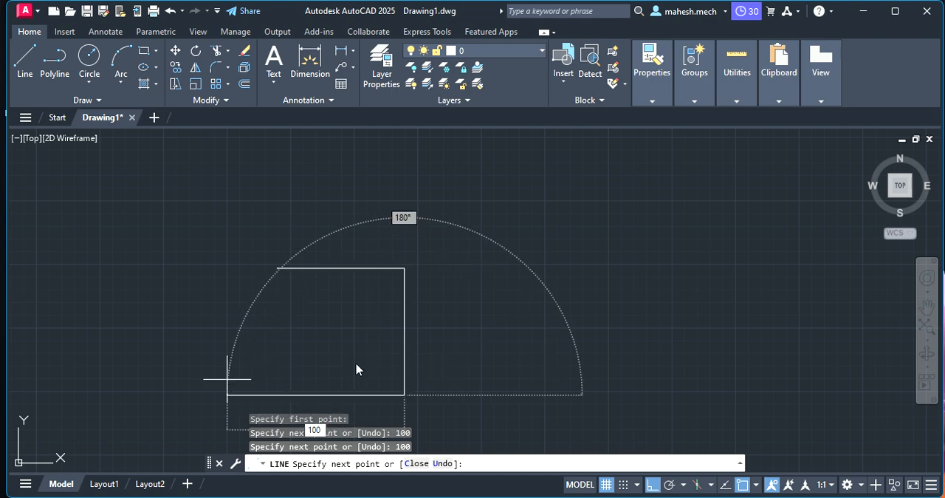
{"action": "key", "text": "Return"}
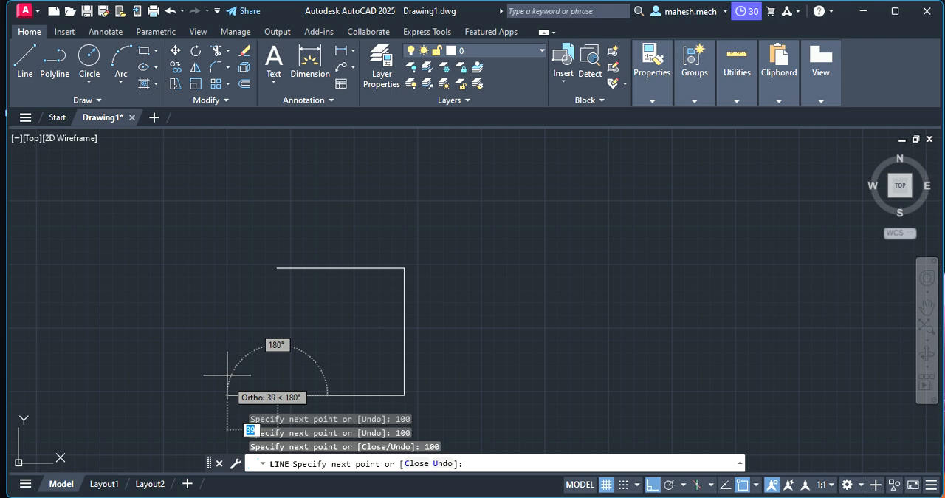
{"action": "left_click", "coordinate": [277, 269]}
{"action": "key", "text": "Escape"}
- Add a linear dimension above the square's top side
{"action": "left_click", "coordinate": [340, 55]}
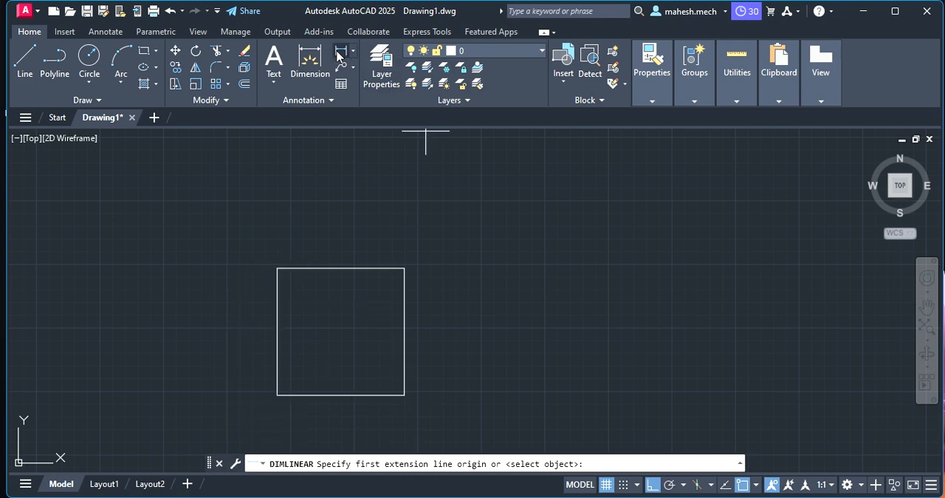
{"action": "left_click", "coordinate": [278, 268]}
{"action": "left_click", "coordinate": [404, 268]}
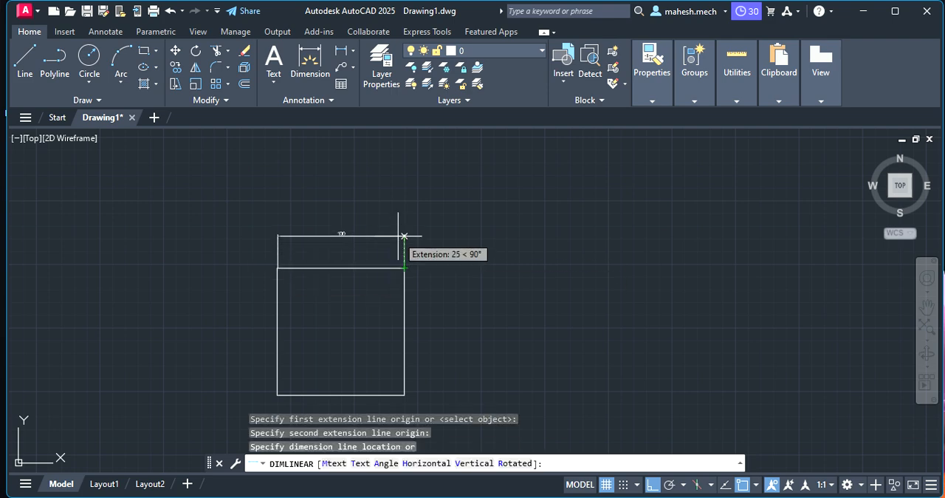
{"action": "left_click", "coordinate": [404, 236]}
{"action": "scroll", "coordinate": [310, 231], "scroll_direction": "up", "scroll_amount": 4}
{"action": "scroll", "coordinate": [305, 230], "scroll_direction": "down", "scroll_amount": 2}
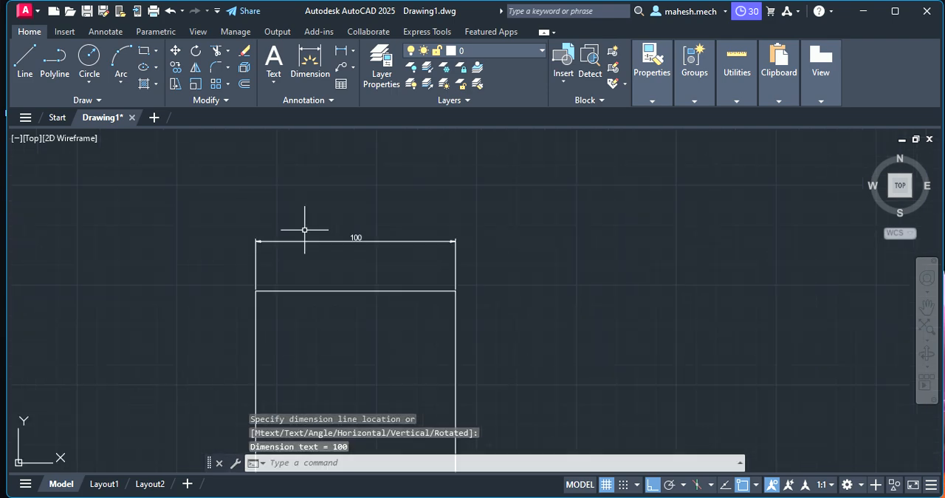
- Delete the linear dimension above the square
{"action": "left_click", "coordinate": [363, 232]}
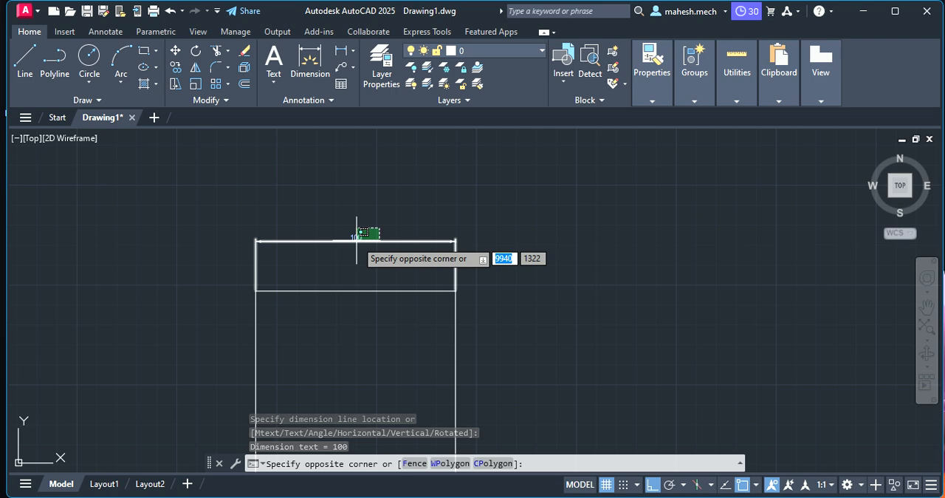
{"action": "key", "text": "Escape"}
{"action": "left_click", "coordinate": [358, 239]}
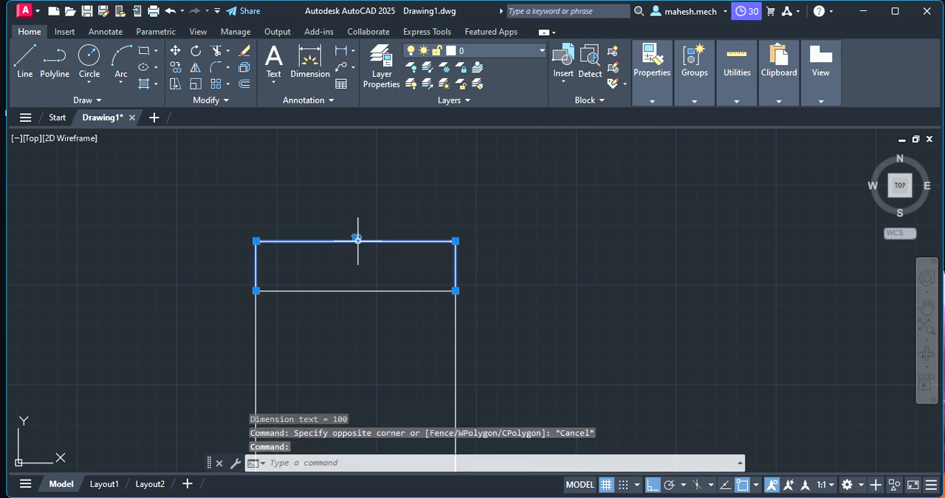
{"action": "key", "text": "Delete"}
- Place the multiline text "A" with height 3 just below and left of the square's lower-left corner
{"action": "scroll", "coordinate": [313, 297], "scroll_direction": "down", "scroll_amount": 4}
{"action": "scroll", "coordinate": [313, 297], "scroll_direction": "up", "scroll_amount": 2}
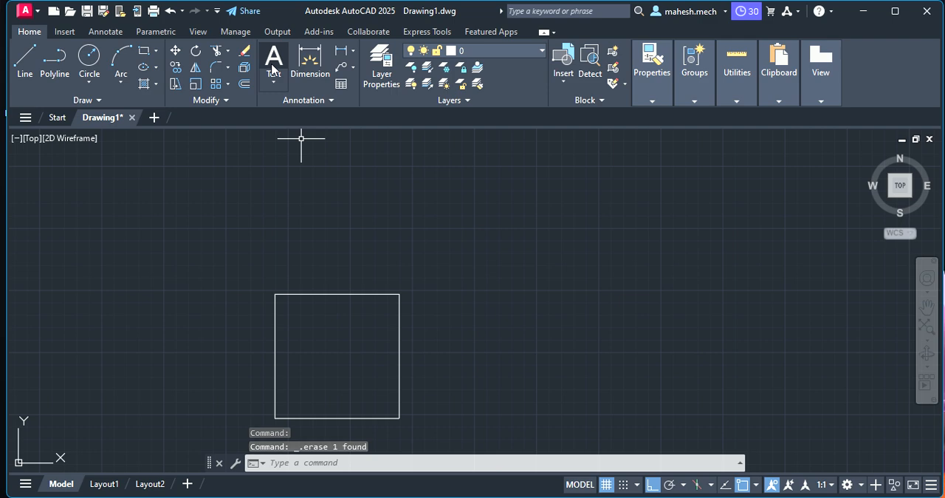
{"action": "left_click", "coordinate": [273, 83]}
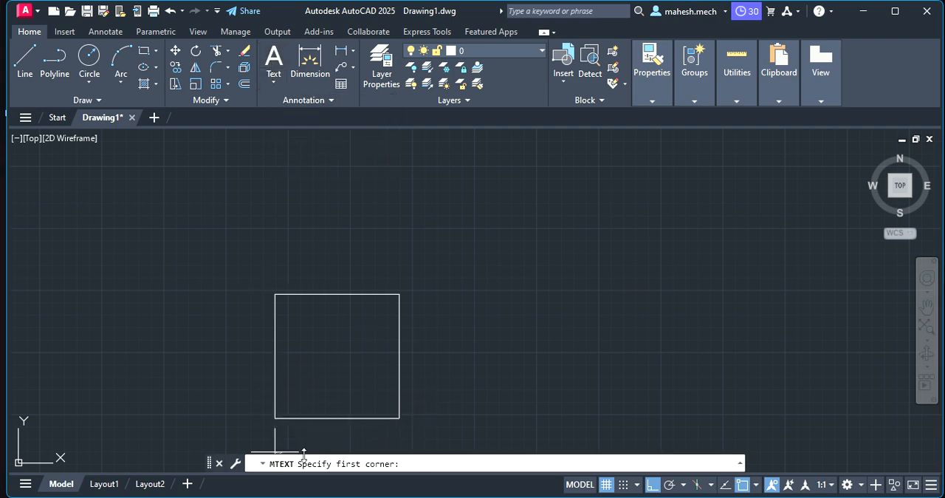
{"action": "left_click", "coordinate": [265, 426]}
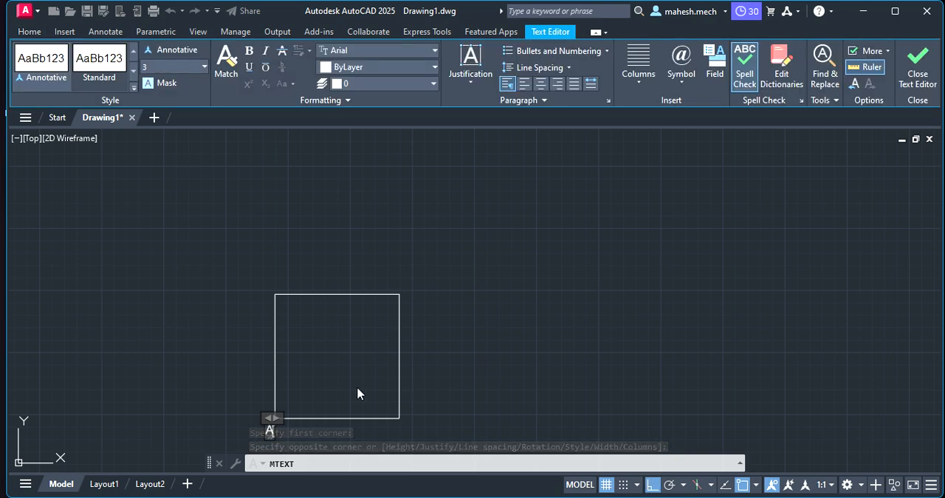
{"action": "key", "text": "Escape"}
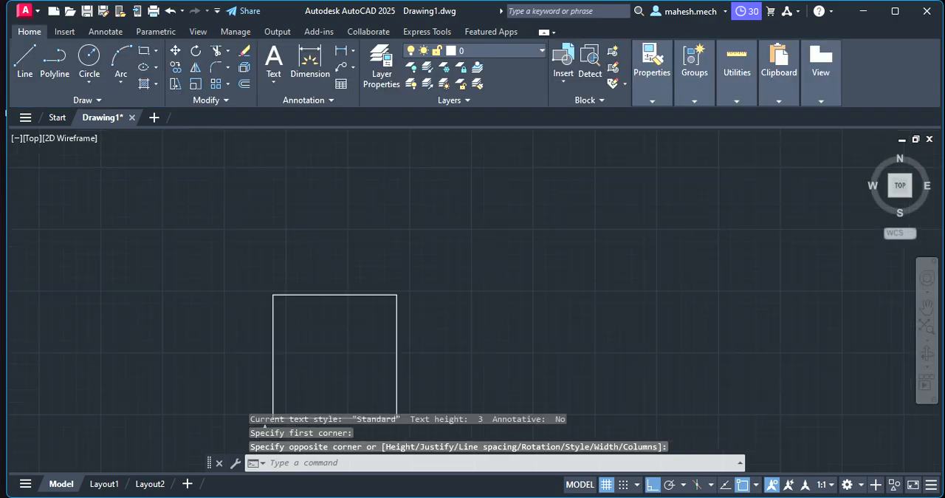
- Copy the "A" label to the lower-right, upper-right and upper-left corners of the square with ortho mode off
{"action": "middle_click_drag", "start_coordinate": [254, 390], "coordinate": [232, 359]}
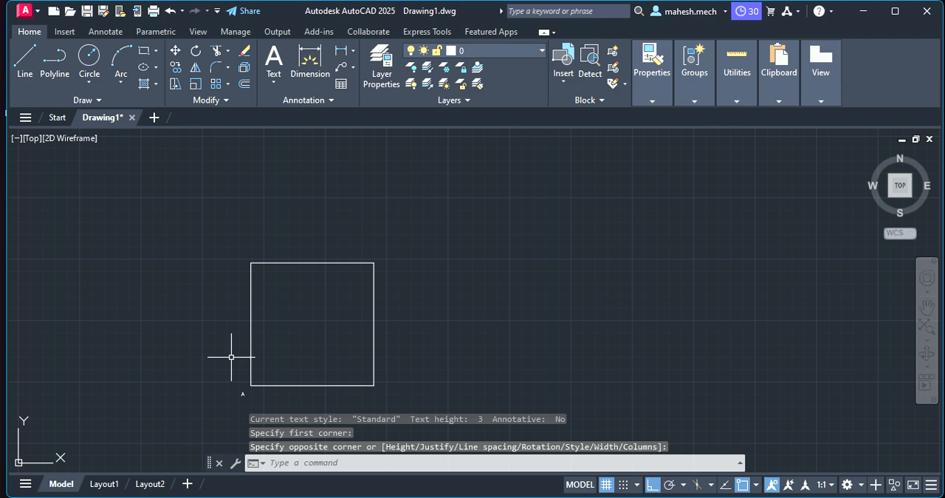
{"action": "left_click", "coordinate": [241, 392]}
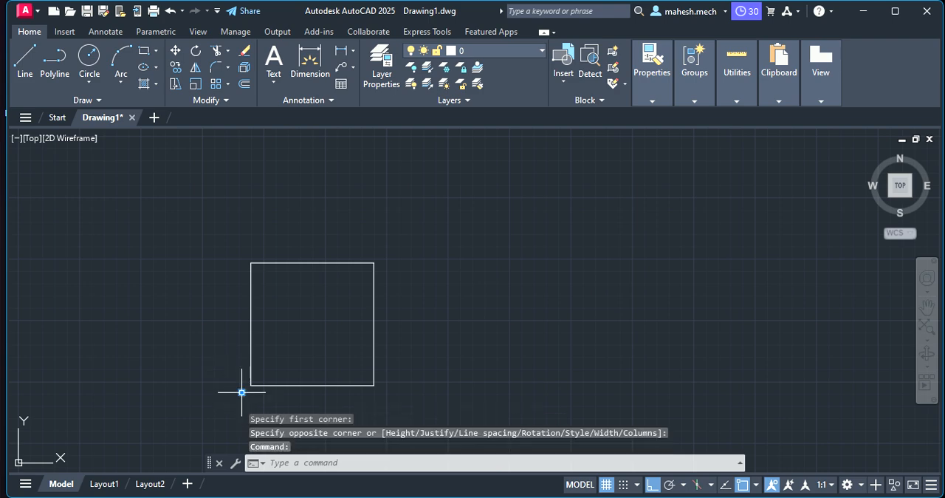
{"action": "right_click", "coordinate": [242, 393]}
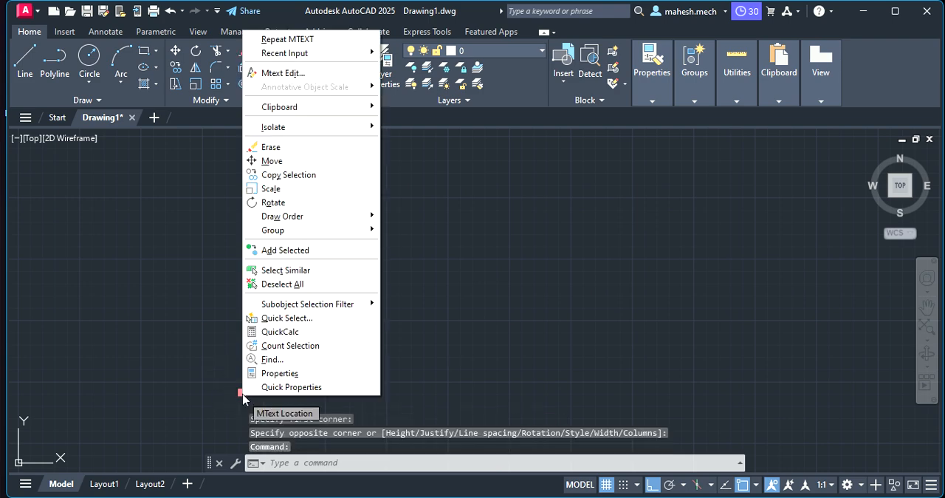
{"action": "left_click", "coordinate": [303, 175]}
{"action": "left_click", "coordinate": [242, 392]}
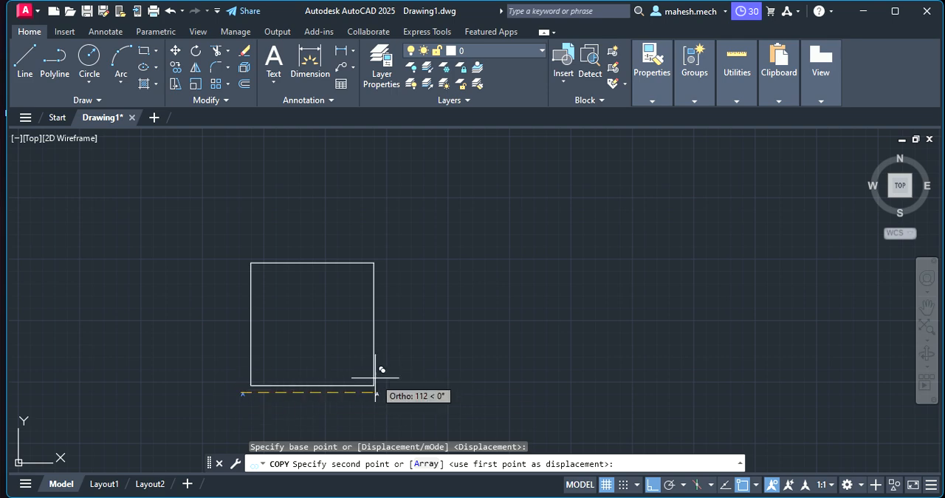
{"action": "left_click", "coordinate": [651, 485]}
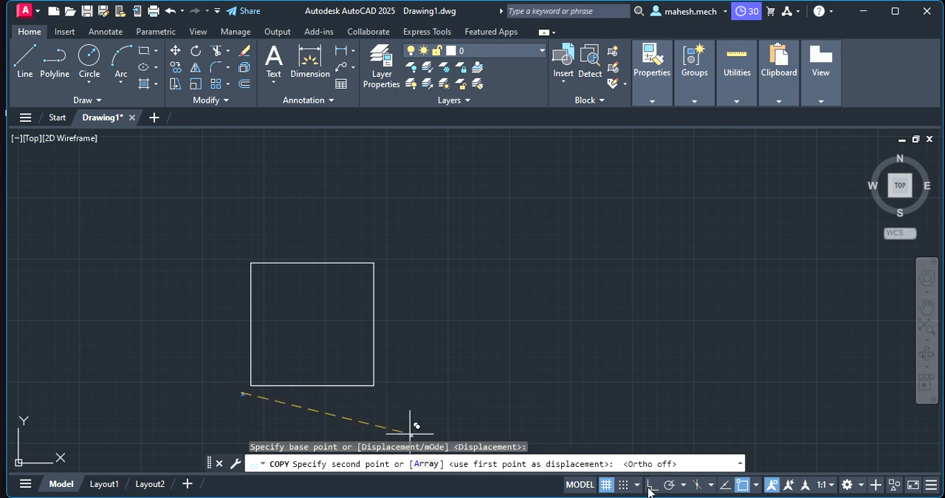
{"action": "left_click", "coordinate": [380, 393]}
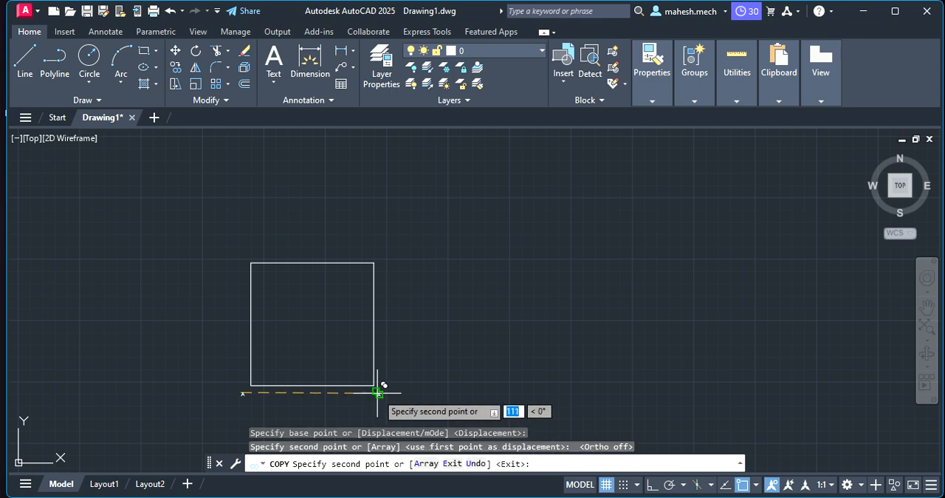
{"action": "left_click", "coordinate": [376, 262]}
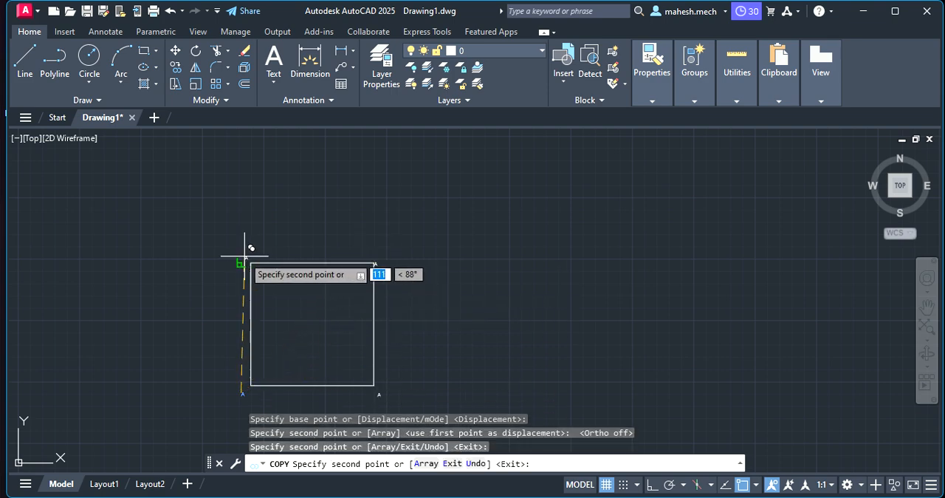
{"action": "left_click", "coordinate": [252, 262]}
{"action": "key", "text": "Escape"}
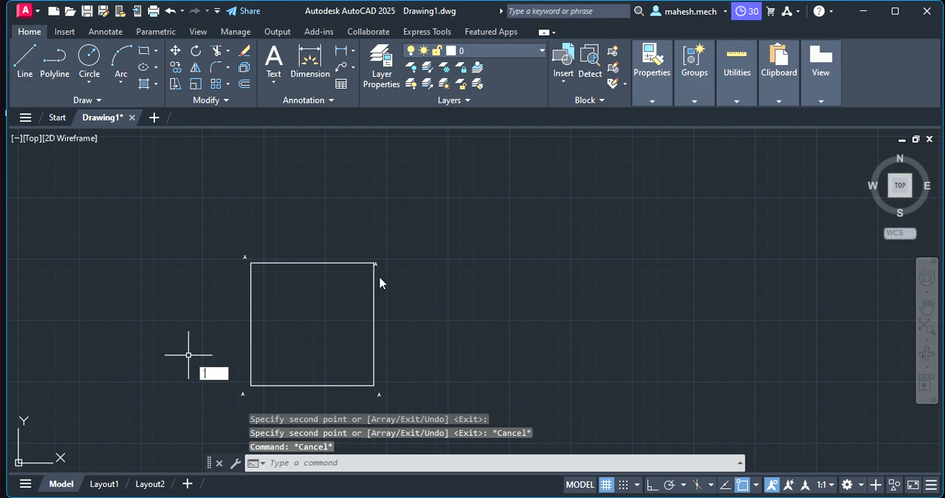
- Move the upper-right "A" label off the square's edge to just above the corner
{"action": "left_click", "coordinate": [376, 262]}
{"action": "scroll", "coordinate": [373, 262], "scroll_direction": "up", "scroll_amount": 8}
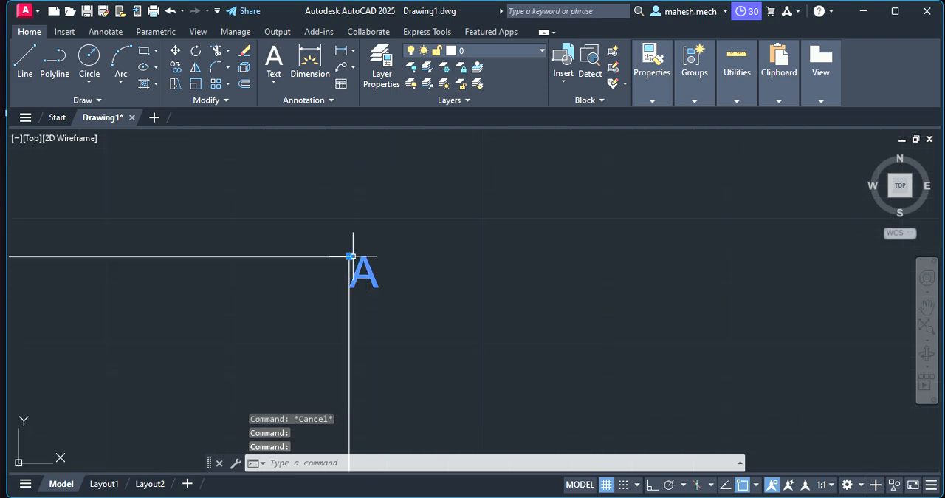
{"action": "left_click_drag", "start_coordinate": [353, 256], "coordinate": [371, 207]}
{"action": "left_click", "coordinate": [370, 207]}
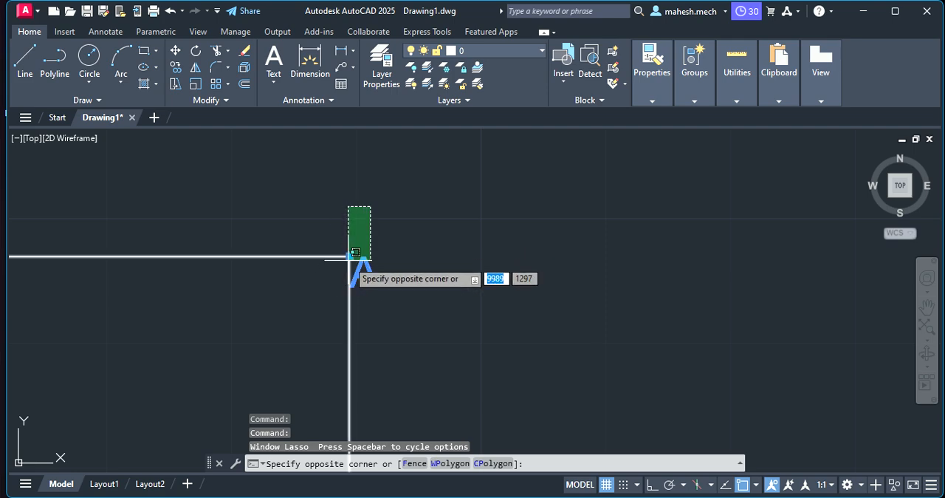
{"action": "left_click", "coordinate": [350, 256]}
{"action": "key", "text": "Escape"}
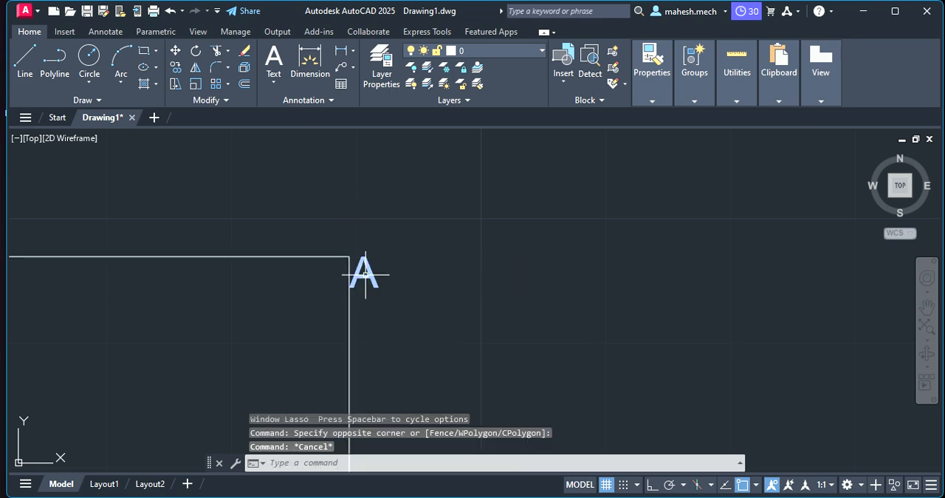
{"action": "left_click", "coordinate": [350, 256]}
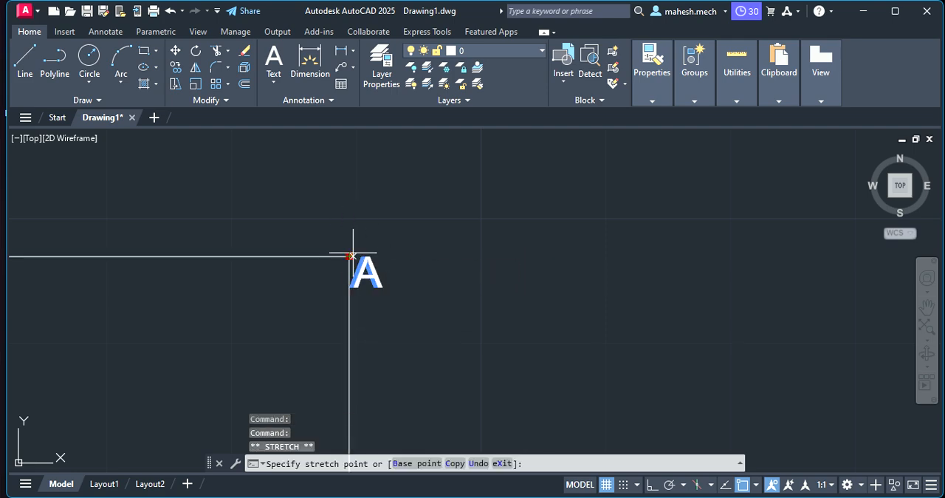
{"action": "left_click", "coordinate": [360, 200]}
{"action": "key", "text": "Escape"}
- Change the text of the upper-left corner label to "B"
{"action": "scroll", "coordinate": [184, 298], "scroll_direction": "down", "scroll_amount": 3}
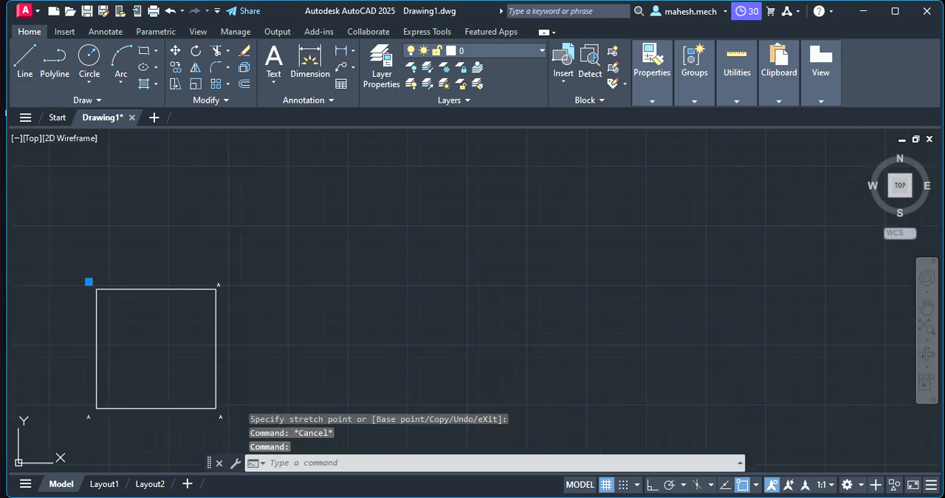
{"action": "double_click", "coordinate": [90, 283]}
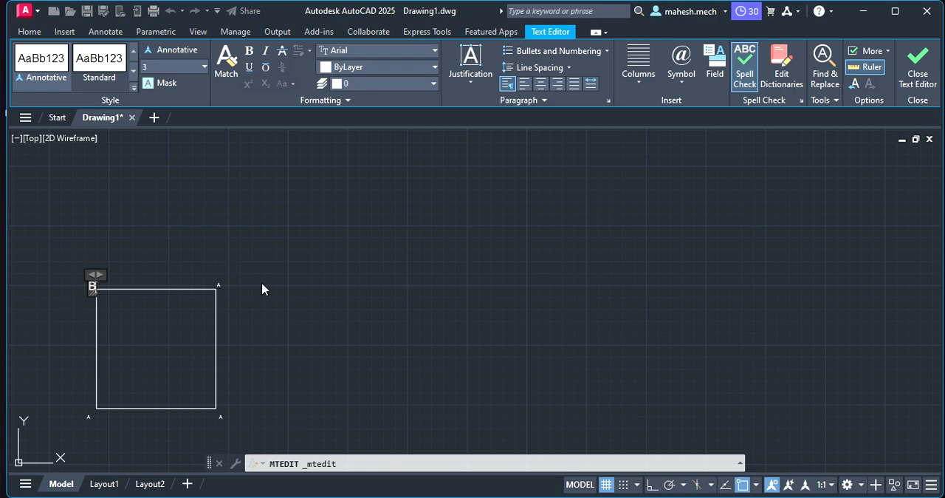
{"action": "type", "text": "B"}
{"action": "left_click", "coordinate": [222, 287]}
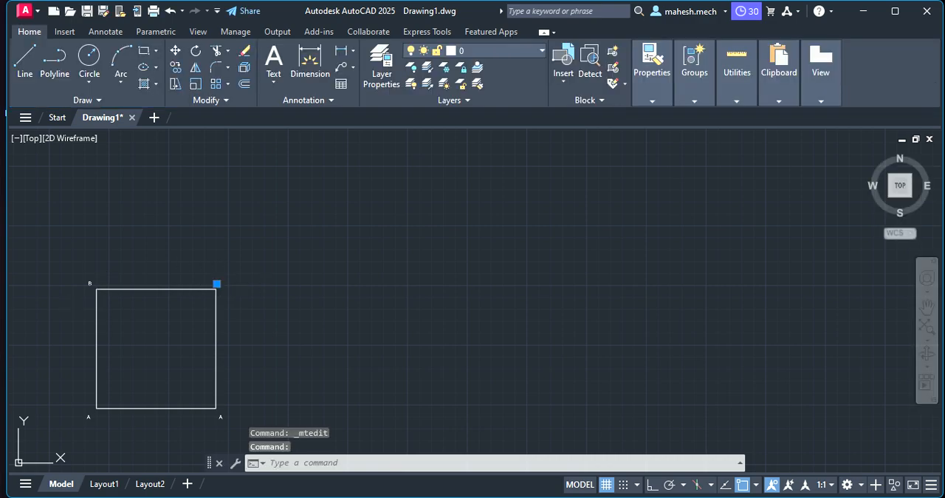
- Change the upper-right corner label's text to "C" and the lower-right corner label's text to "D"
{"action": "double_click", "coordinate": [221, 288]}
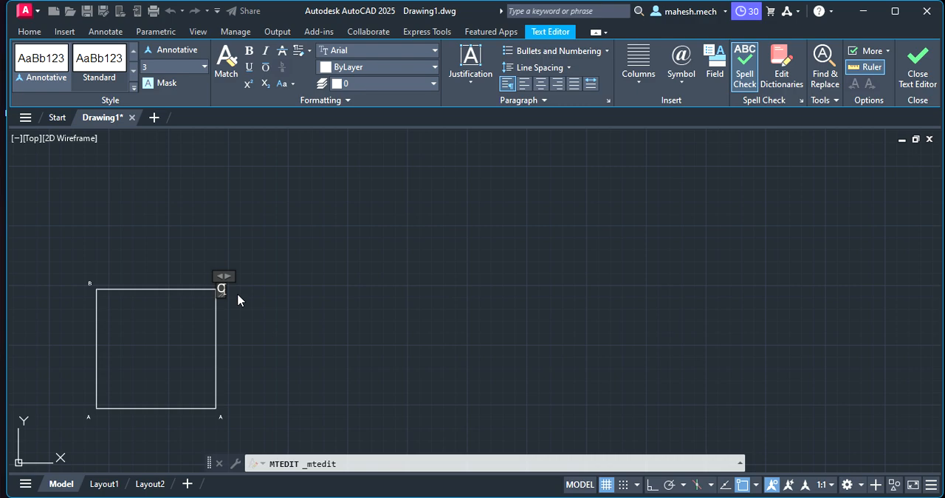
{"action": "left_click", "coordinate": [223, 422]}
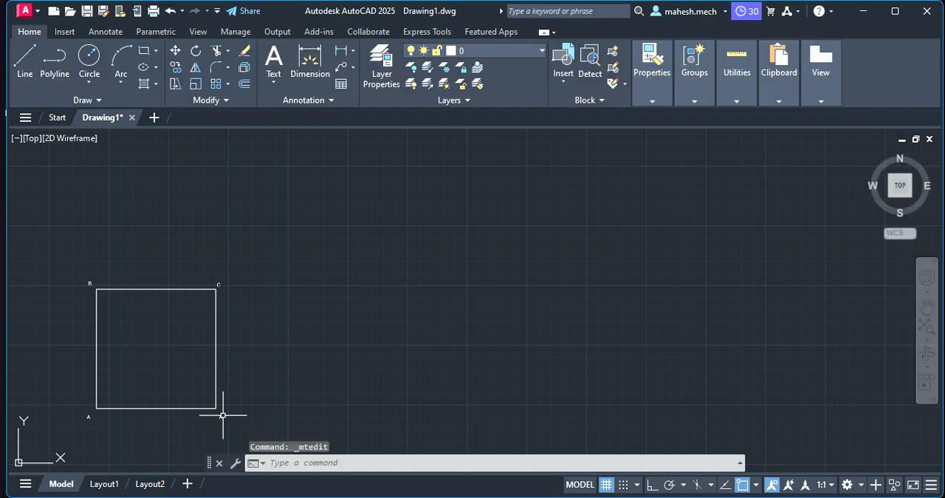
{"action": "double_click", "coordinate": [221, 418]}
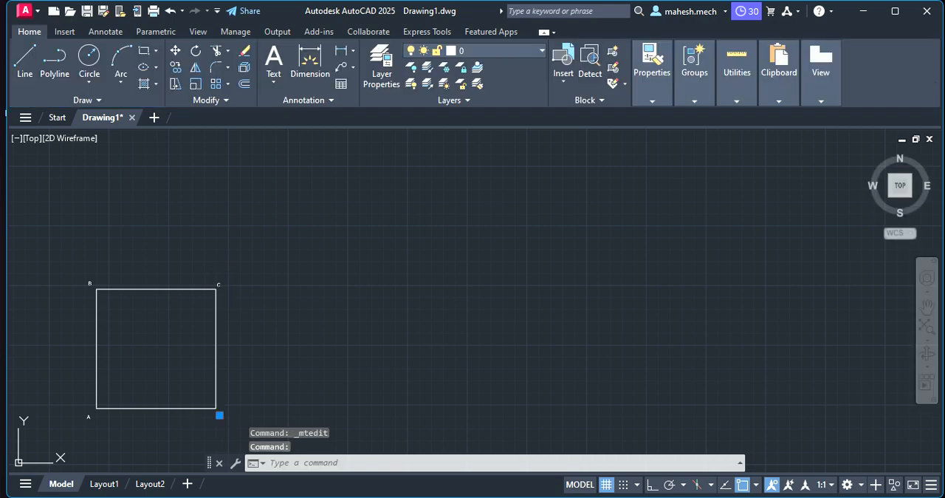
{"action": "type", "text": "D"}
{"action": "left_click", "coordinate": [328, 405]}
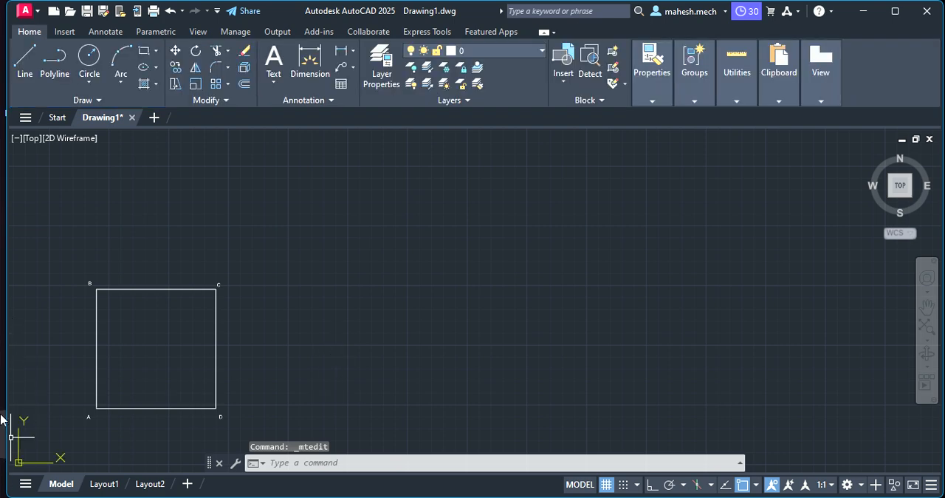
- Draw a vertical line straight down from the square's corner A, roughly one side length long, with ortho mode on
{"action": "scroll", "coordinate": [15, 415], "scroll_direction": "down", "scroll_amount": 2}
{"action": "scroll", "coordinate": [25, 414], "scroll_direction": "up", "scroll_amount": 6}
{"action": "scroll", "coordinate": [126, 376], "scroll_direction": "down", "scroll_amount": 2}
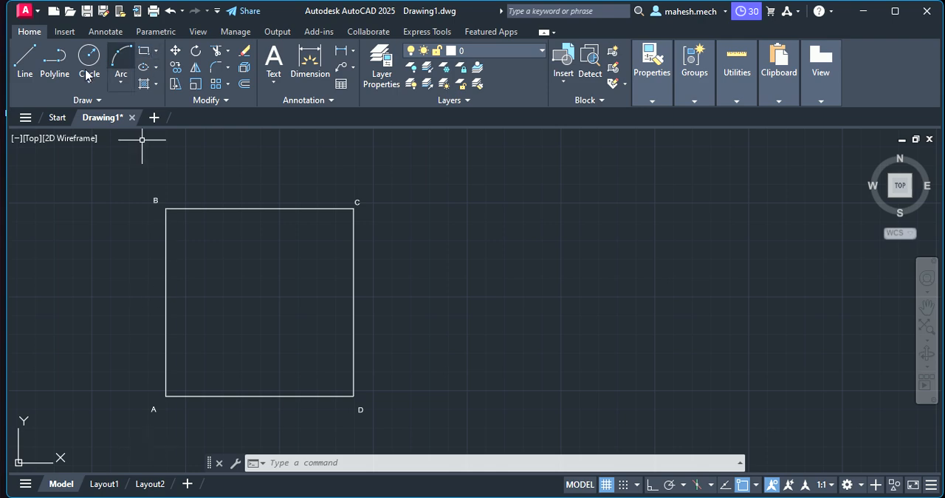
{"action": "scroll", "coordinate": [266, 244], "scroll_direction": "down", "scroll_amount": 2}
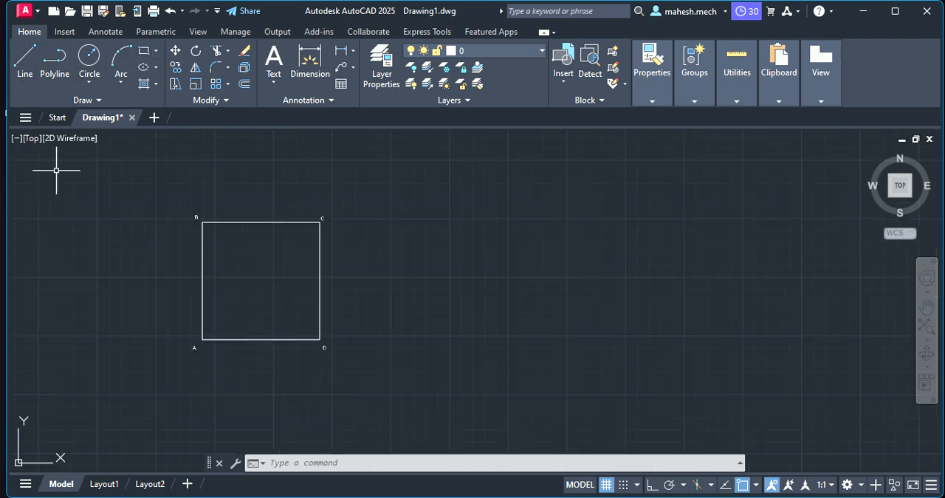
{"action": "left_click", "coordinate": [22, 69]}
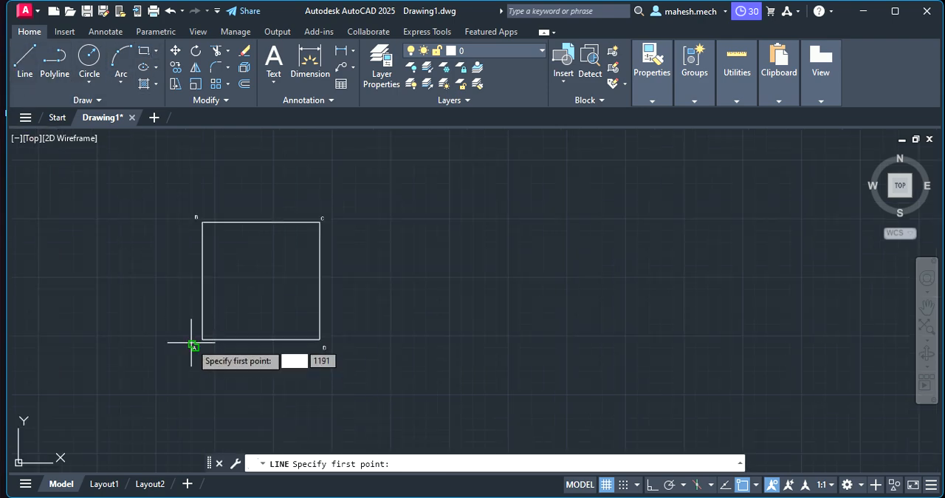
{"action": "left_click", "coordinate": [203, 338]}
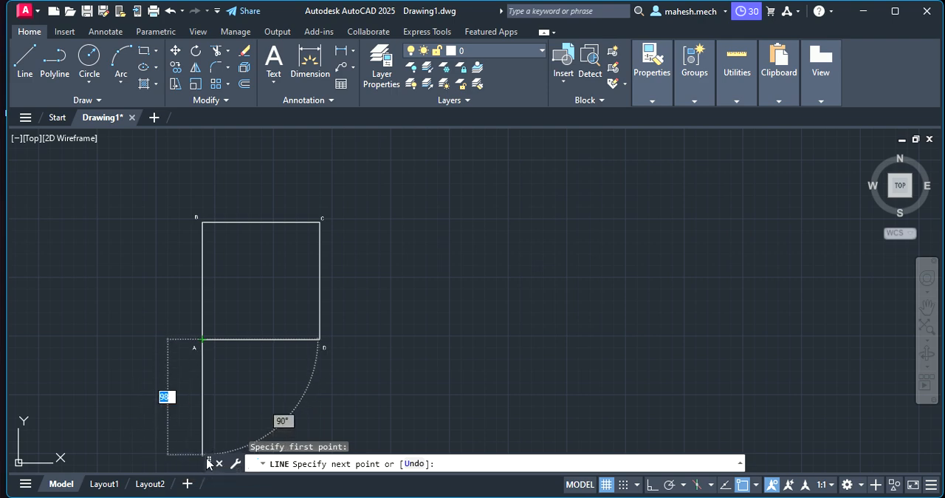
{"action": "scroll", "coordinate": [220, 427], "scroll_direction": "down", "scroll_amount": 2}
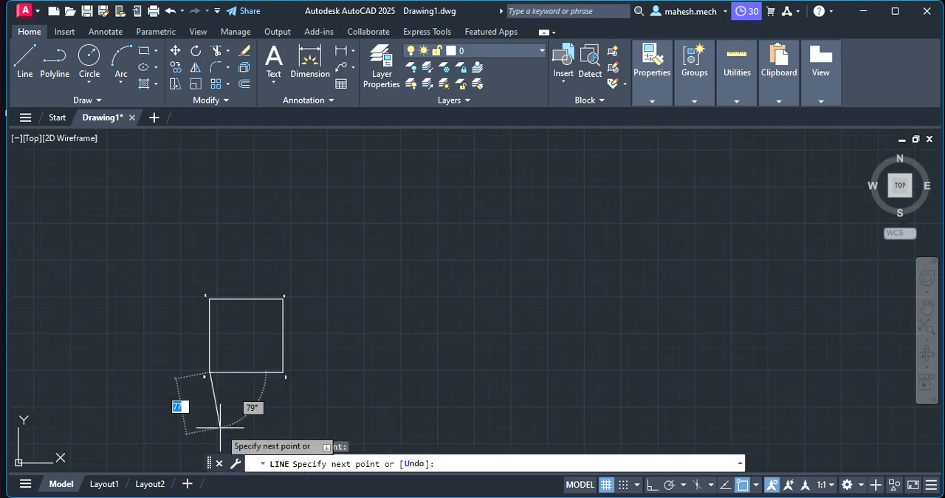
{"action": "left_click", "coordinate": [653, 486]}
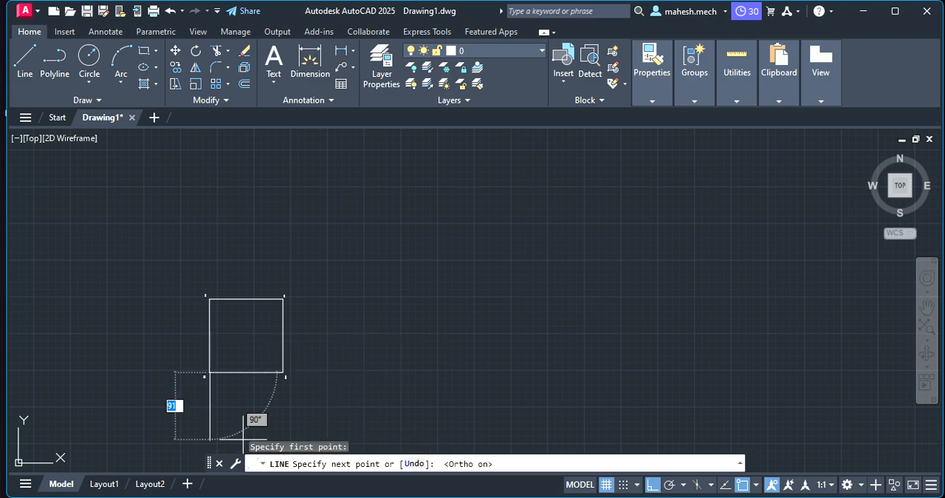
{"action": "left_click", "coordinate": [211, 446]}
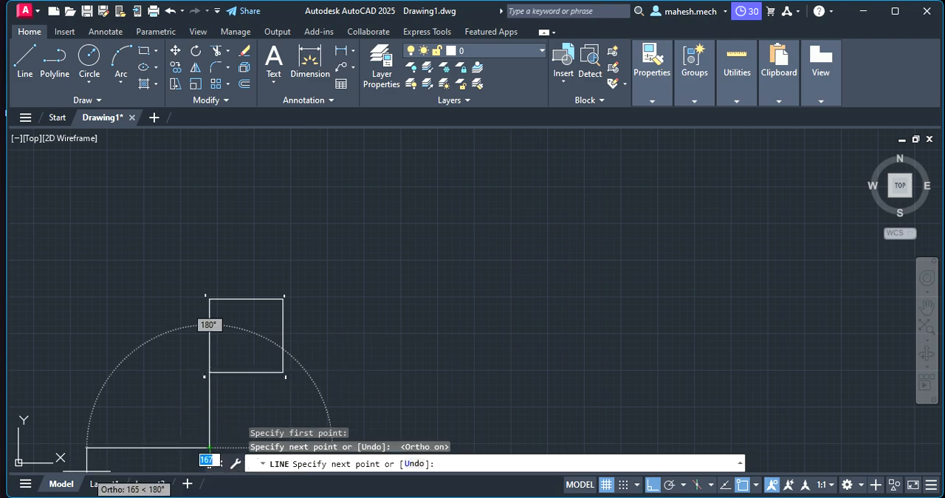
{"action": "key", "text": "Escape"}
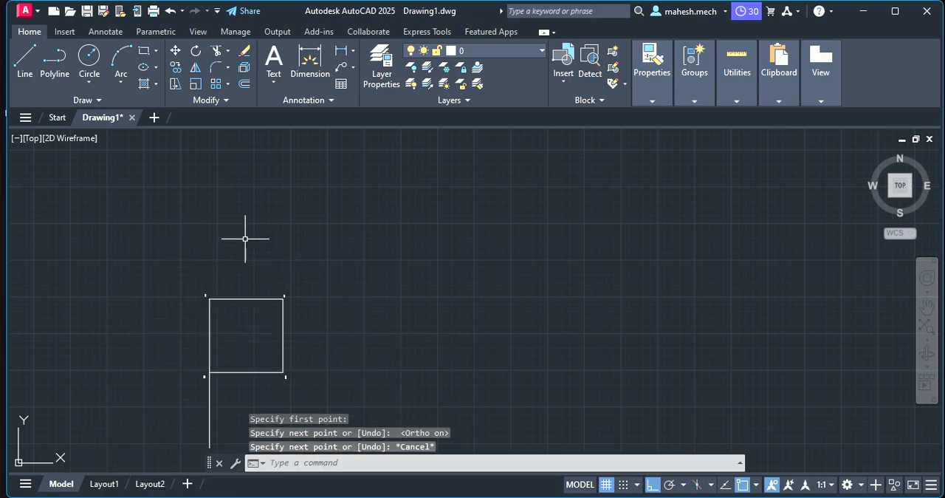
- Draw a horizontal line leftward from the square's corner B, roughly two and a half side lengths long
{"action": "right_click", "coordinate": [245, 240]}
{"action": "left_click", "coordinate": [269, 247]}
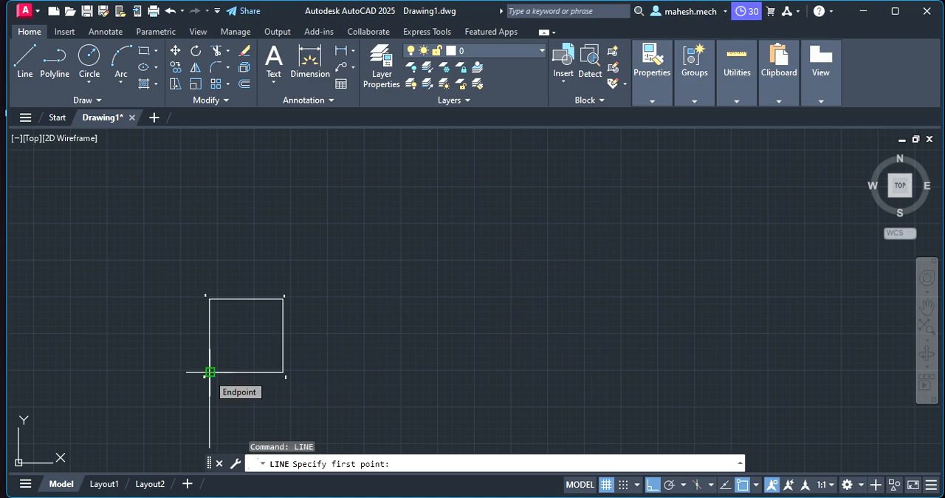
{"action": "left_click", "coordinate": [210, 298]}
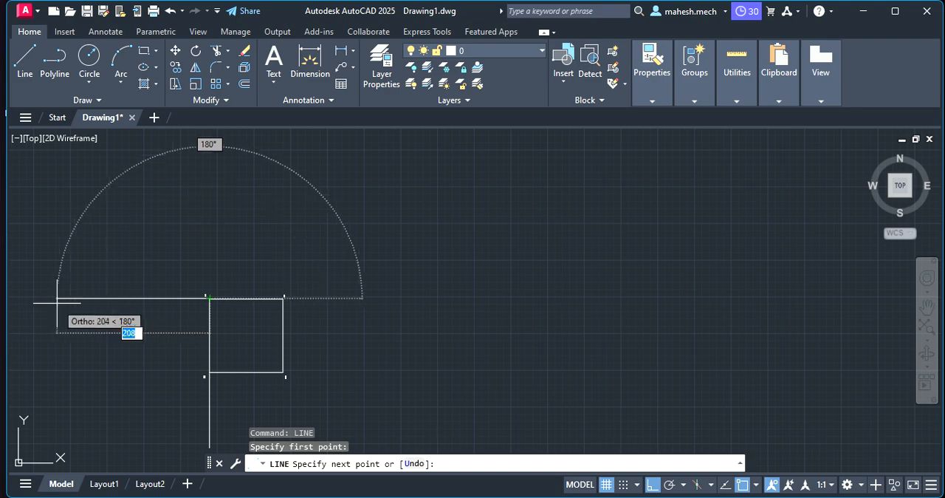
{"action": "left_click", "coordinate": [33, 299]}
{"action": "key", "text": "Escape"}
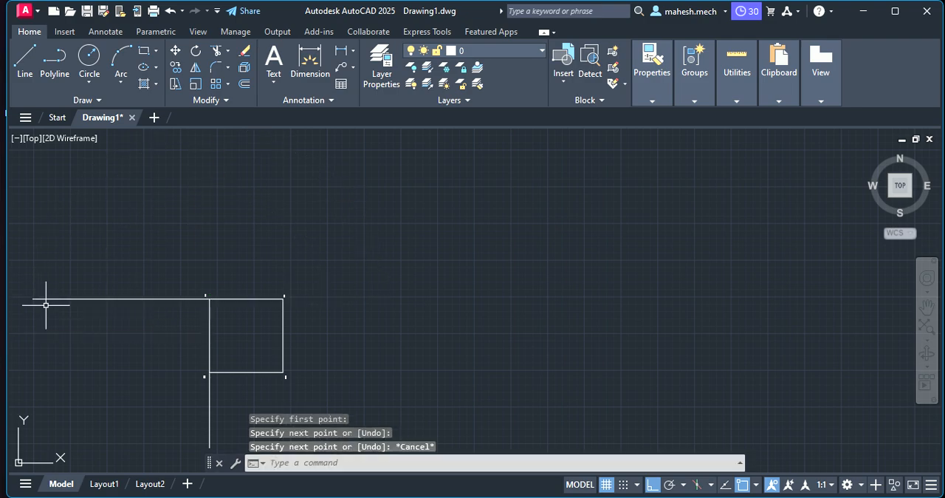
- Draw a vertical line upward from the square's corner C, roughly two and a half side lengths long
{"action": "right_click", "coordinate": [296, 220]}
{"action": "left_click", "coordinate": [324, 233]}
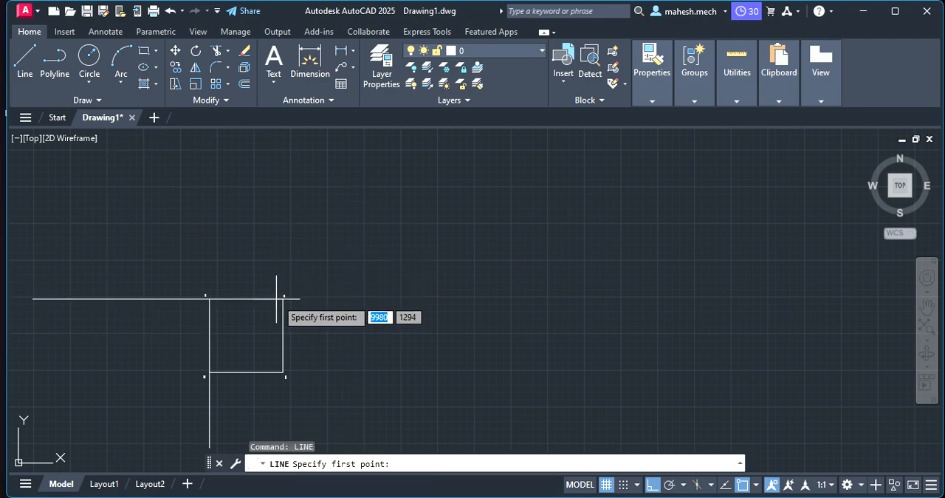
{"action": "left_click", "coordinate": [283, 298]}
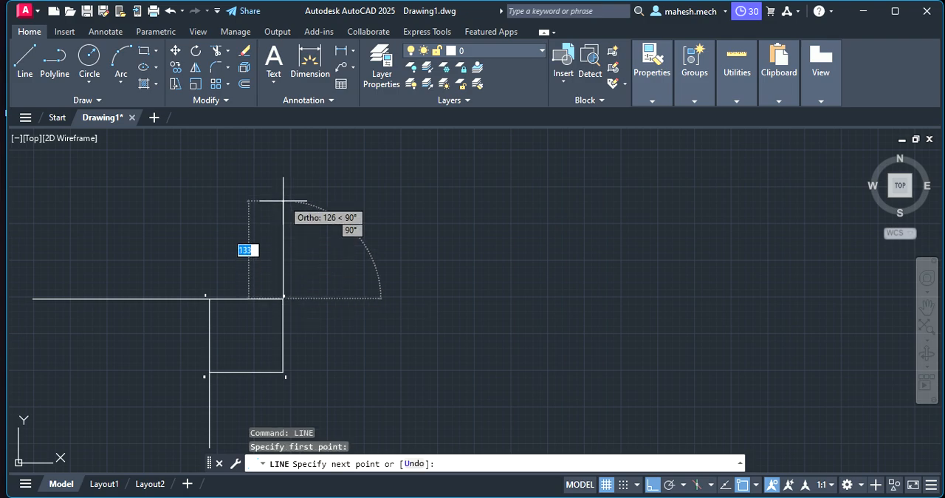
{"action": "scroll", "coordinate": [277, 144], "scroll_direction": "down", "scroll_amount": 2}
{"action": "left_click", "coordinate": [274, 136]}
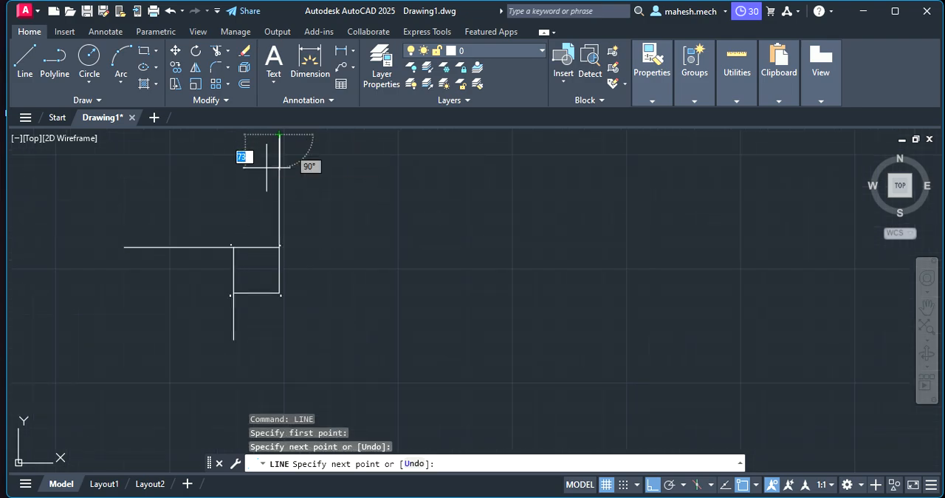
{"action": "key", "text": "Escape"}
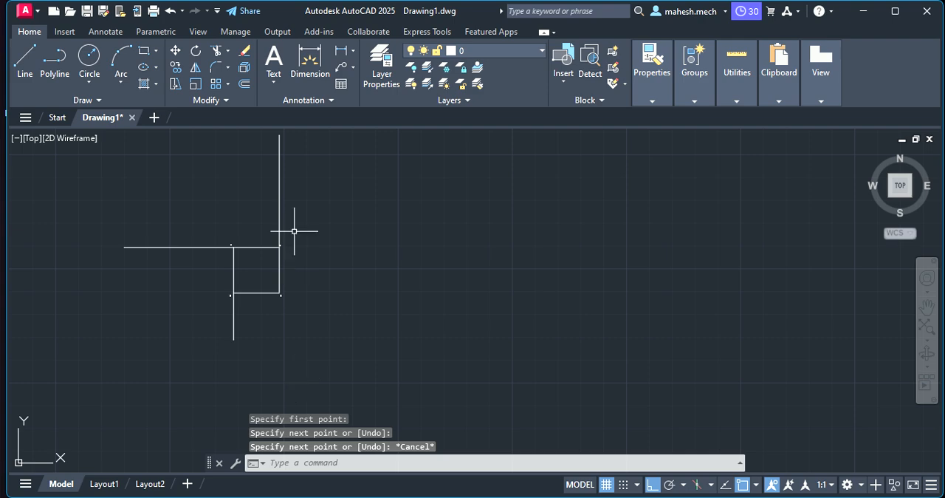
- Delete the vertical line that extends upward from corner C
{"action": "scroll", "coordinate": [279, 185], "scroll_direction": "down", "scroll_amount": 4}
{"action": "scroll", "coordinate": [280, 185], "scroll_direction": "up", "scroll_amount": 2}
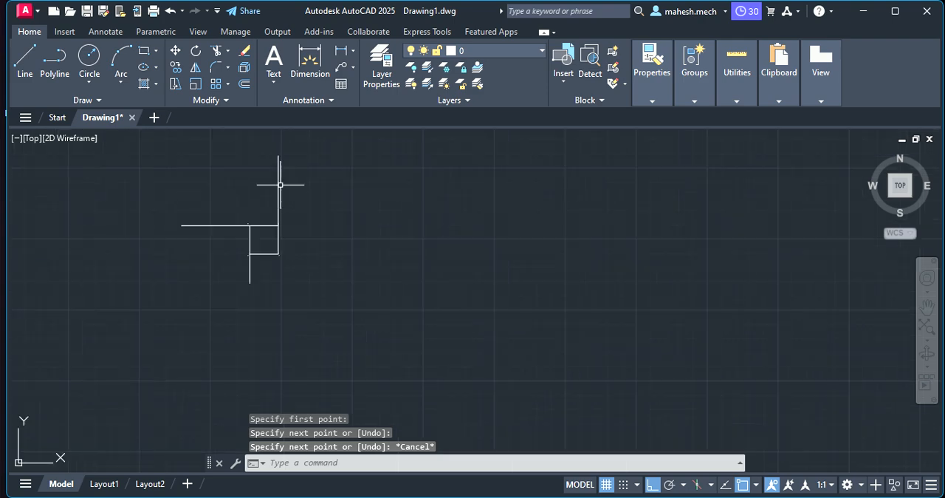
{"action": "left_click", "coordinate": [279, 185]}
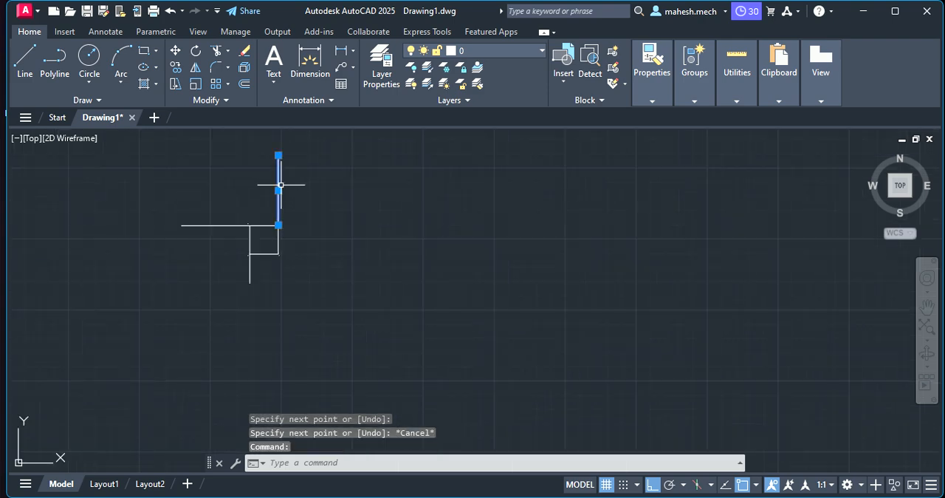
{"action": "key", "text": "Delete"}
- Draw a vertical line upward from the square's corner C, slightly more than three side lengths long
{"action": "right_click", "coordinate": [293, 186]}
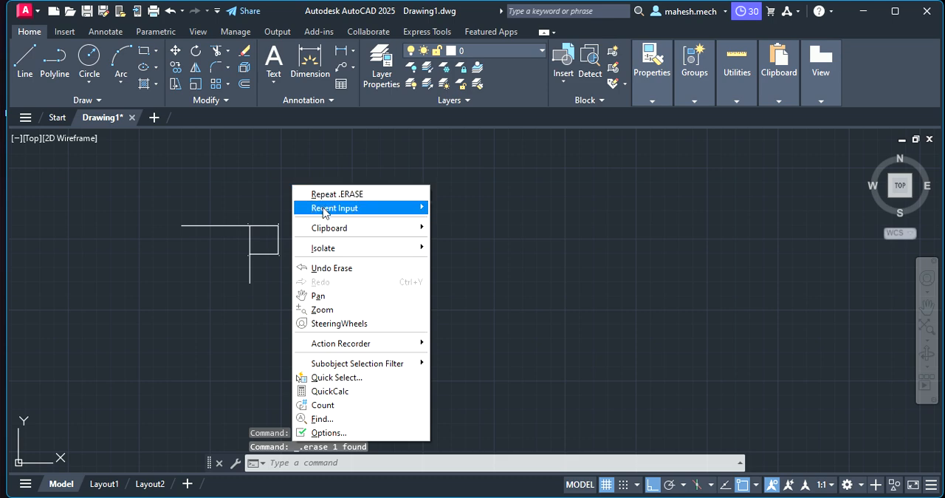
{"action": "mouse_move", "coordinate": [336, 207]}
{"action": "left_click", "coordinate": [463, 223]}
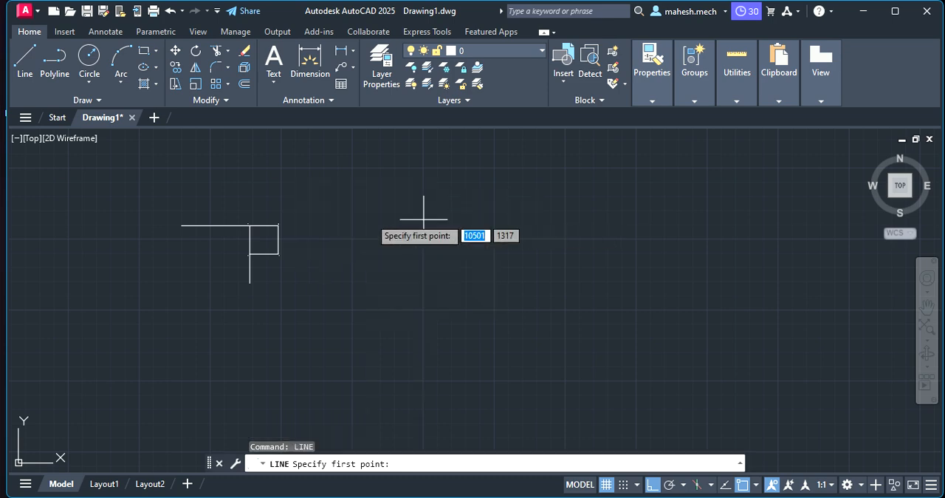
{"action": "left_click", "coordinate": [278, 226]}
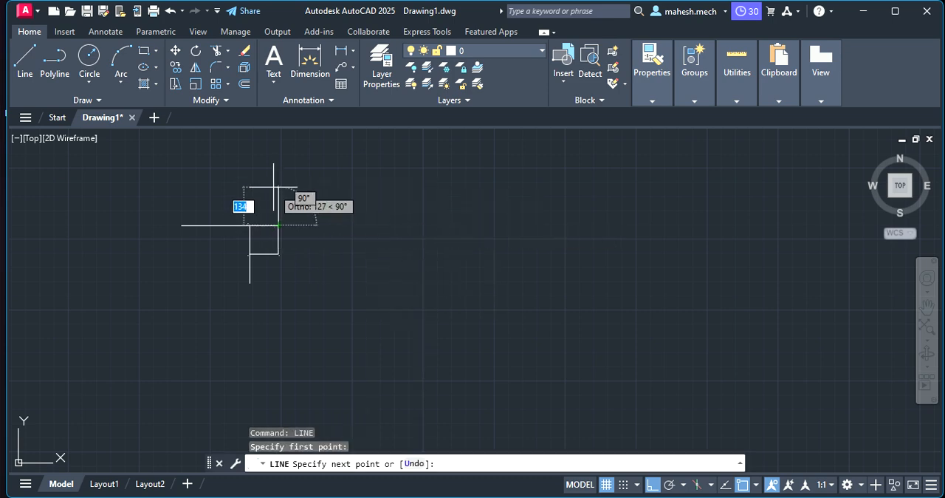
{"action": "left_click", "coordinate": [278, 135]}
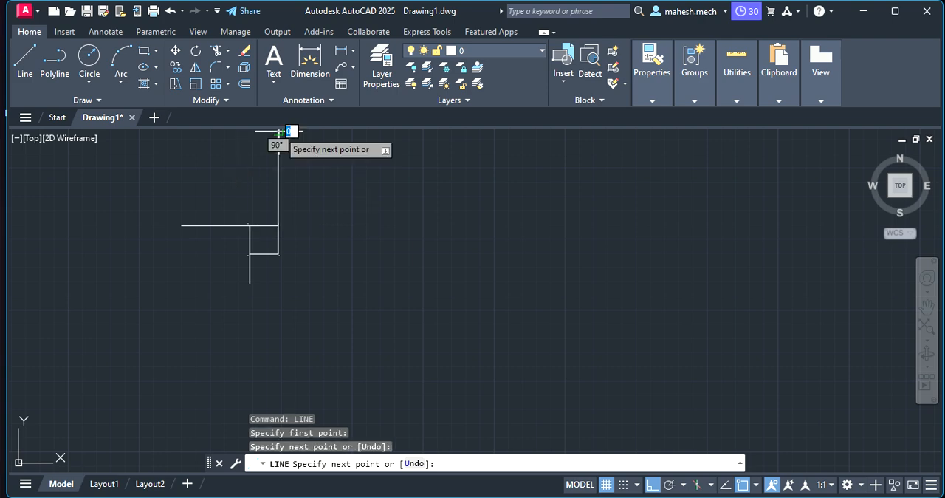
{"action": "key", "text": "Escape"}
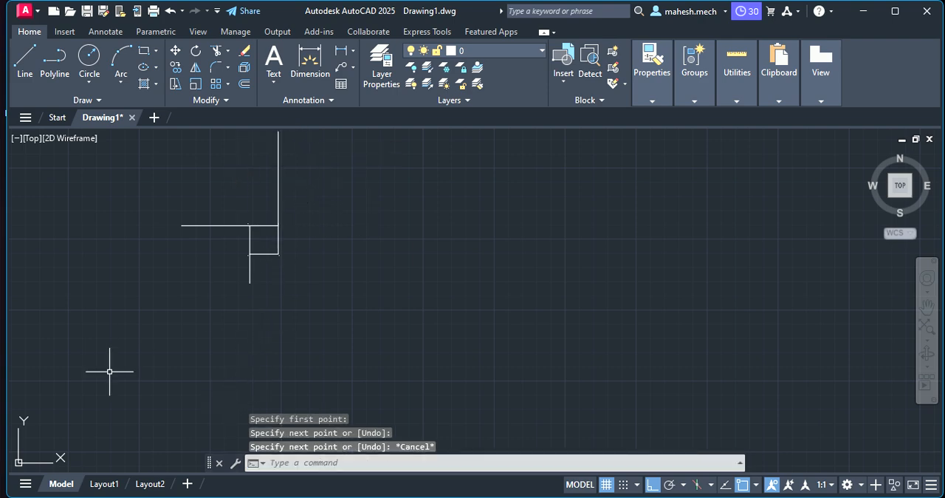
- Draw a long horizontal line rightward from the square's corner D, more than ten side lengths long
{"action": "left_click", "coordinate": [21, 59]}
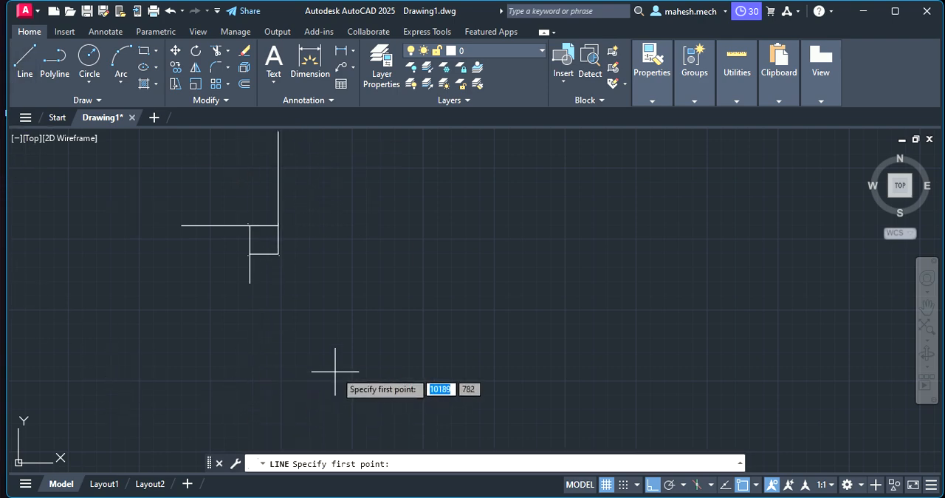
{"action": "left_click", "coordinate": [279, 254]}
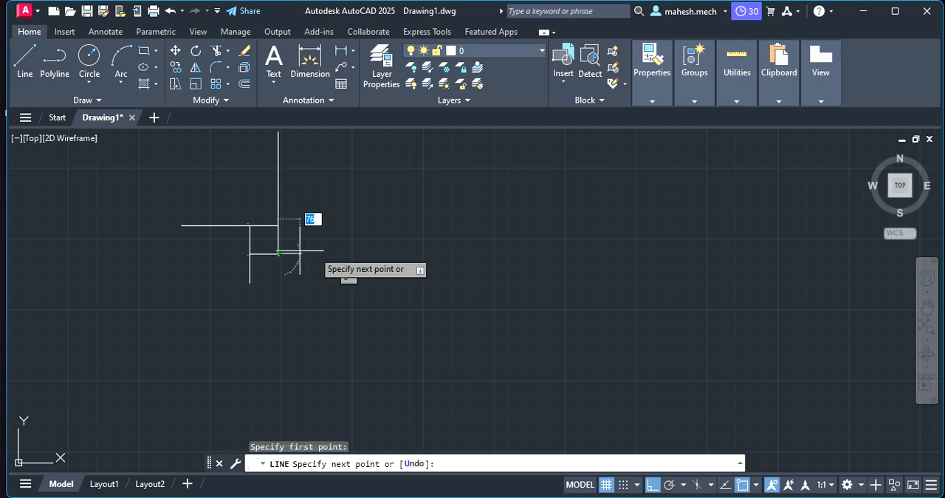
{"action": "left_click", "coordinate": [585, 249]}
{"action": "key", "text": "Escape"}
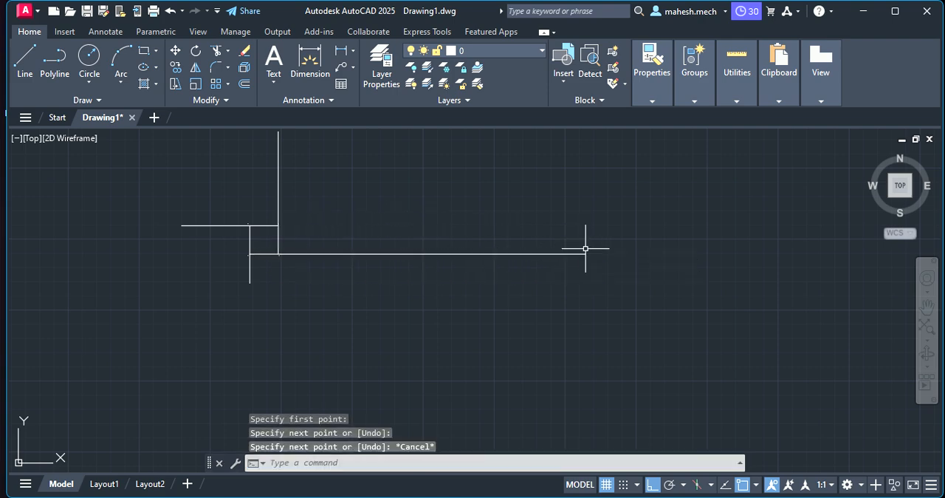
- Draw a Center, Start, End arc centred on corner A, counter-clockwise from corner D to the vertical line's end below A
{"action": "scroll", "coordinate": [249, 197], "scroll_direction": "up", "scroll_amount": 4}
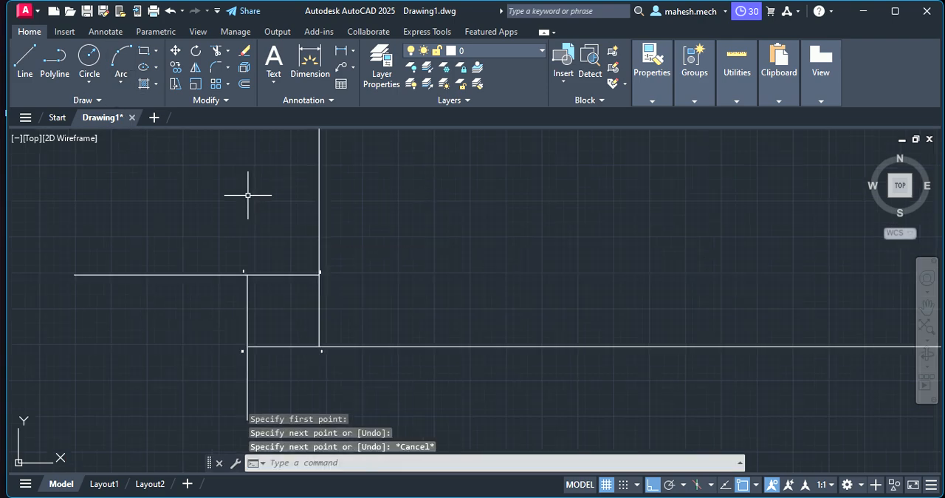
{"action": "scroll", "coordinate": [204, 312], "scroll_direction": "up", "scroll_amount": 2}
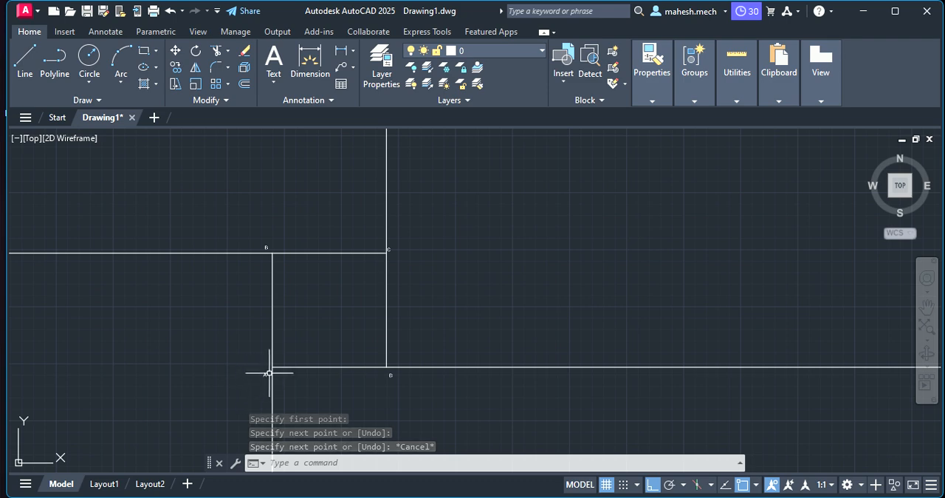
{"action": "left_click", "coordinate": [122, 78]}
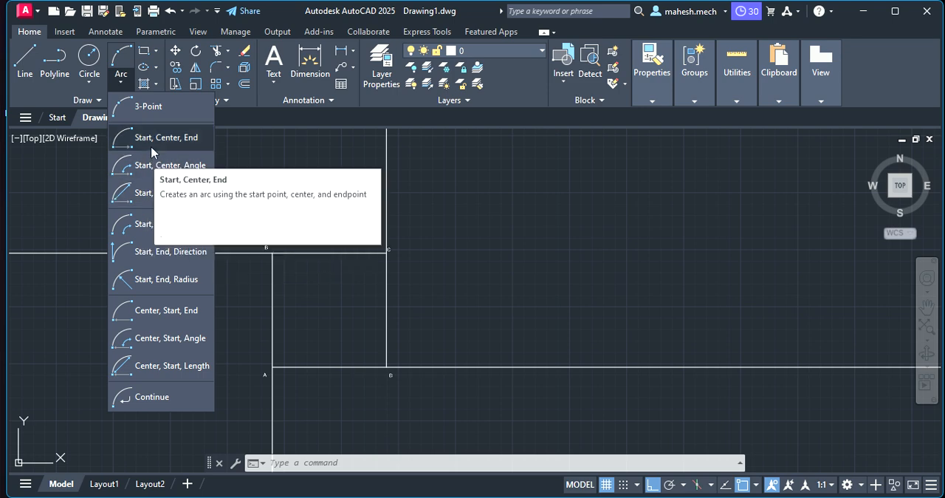
{"action": "left_click", "coordinate": [156, 315]}
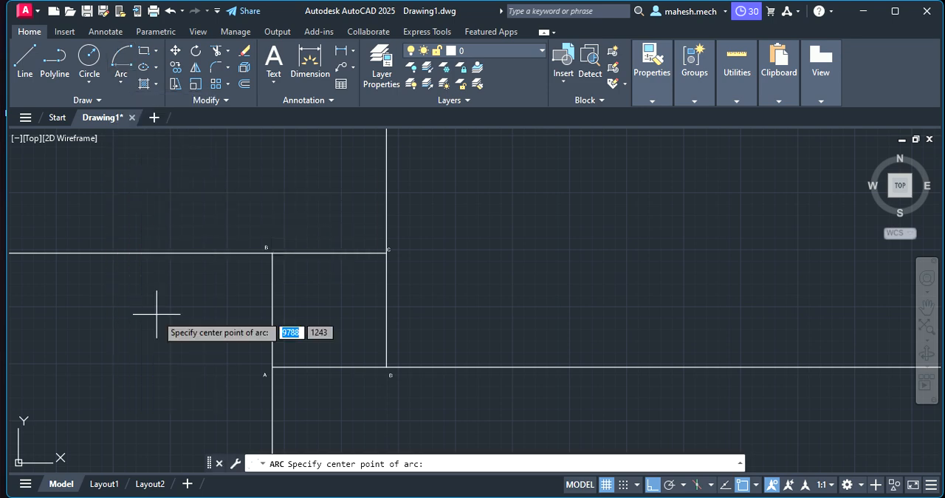
{"action": "left_click", "coordinate": [273, 366]}
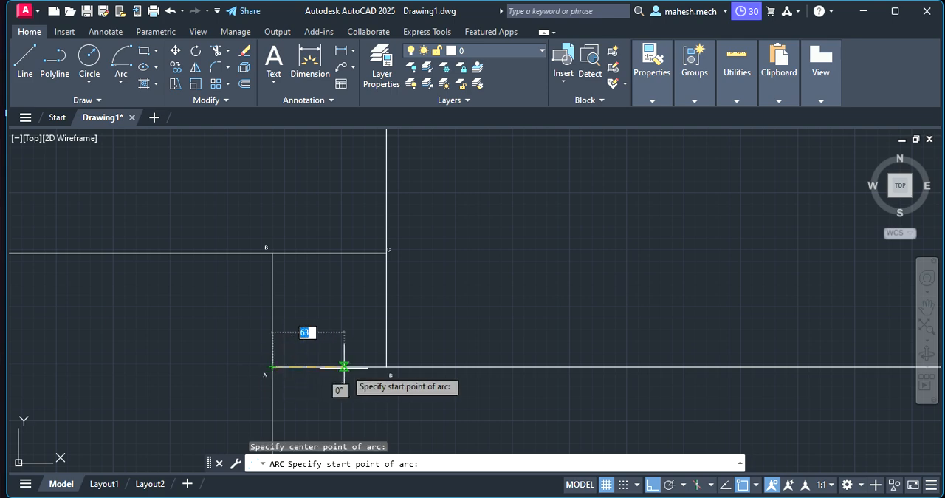
{"action": "left_click", "coordinate": [386, 367]}
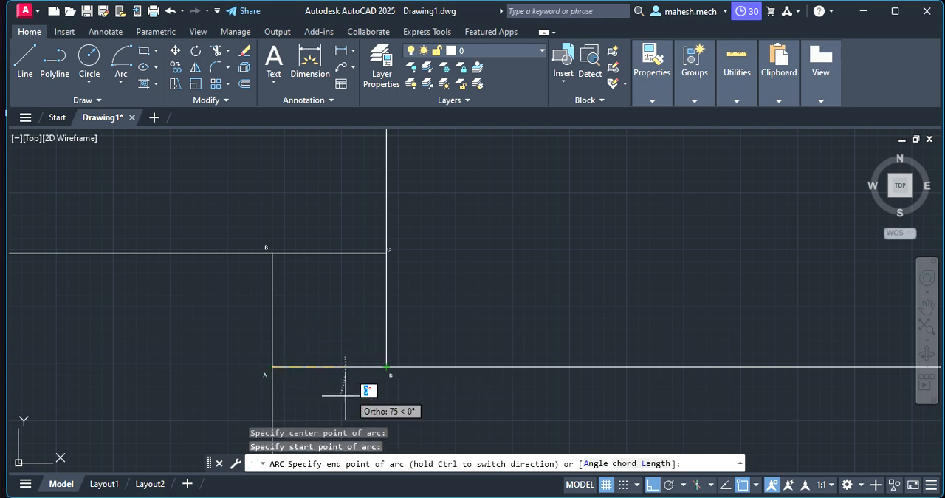
{"action": "scroll", "coordinate": [325, 389], "scroll_direction": "down", "scroll_amount": 4}
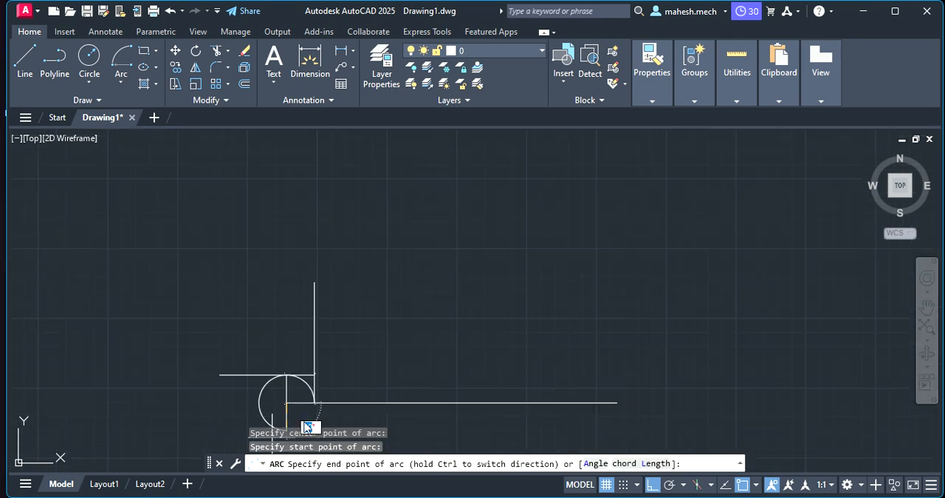
{"action": "scroll", "coordinate": [303, 412], "scroll_direction": "down", "scroll_amount": 3}
{"action": "scroll", "coordinate": [292, 406], "scroll_direction": "up", "scroll_amount": 1}
{"action": "scroll", "coordinate": [295, 399], "scroll_direction": "up", "scroll_amount": 10}
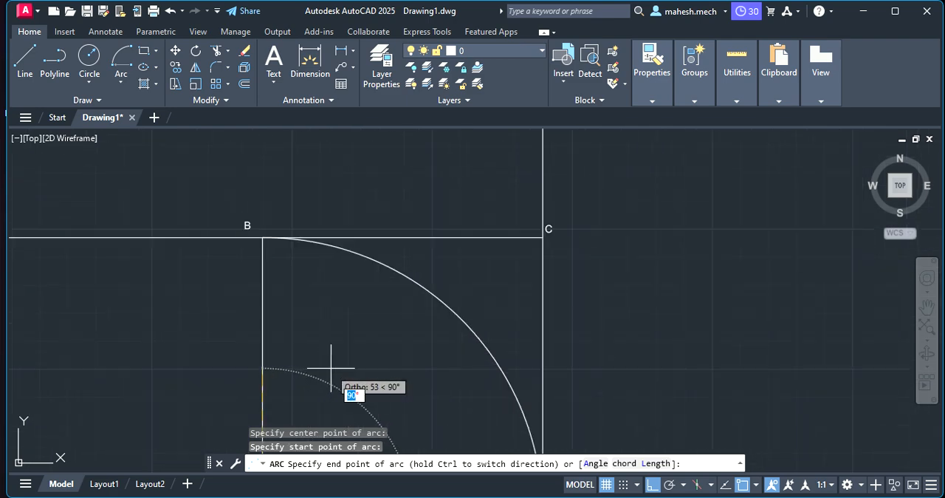
{"action": "scroll", "coordinate": [325, 388], "scroll_direction": "down", "scroll_amount": 7}
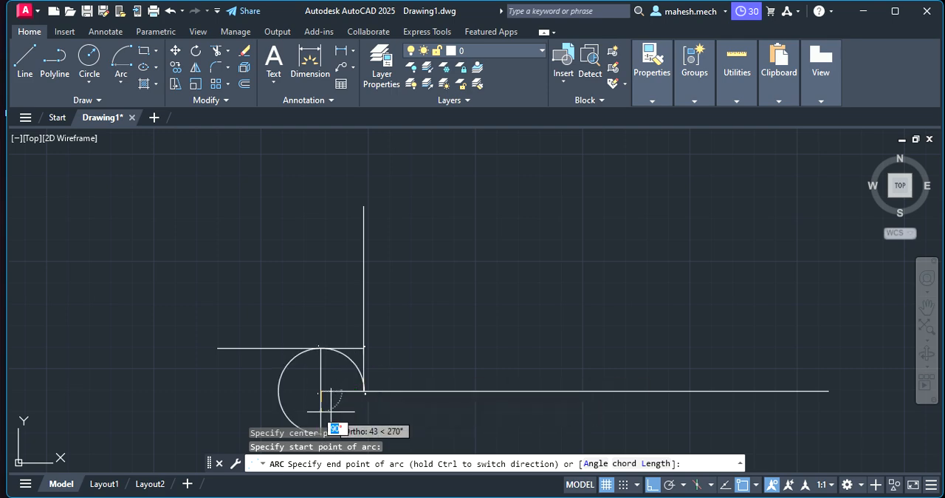
{"action": "scroll", "coordinate": [332, 415], "scroll_direction": "up", "scroll_amount": 5}
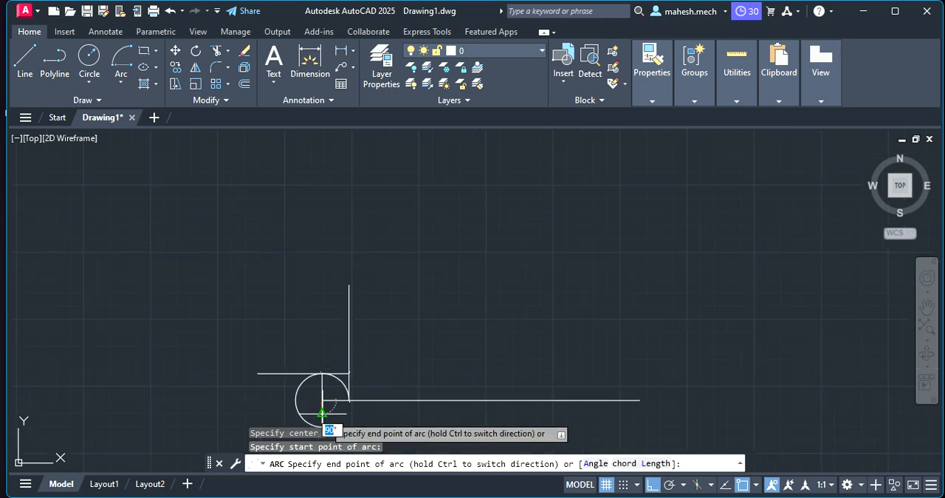
{"action": "scroll", "coordinate": [260, 380], "scroll_direction": "down", "scroll_amount": 5}
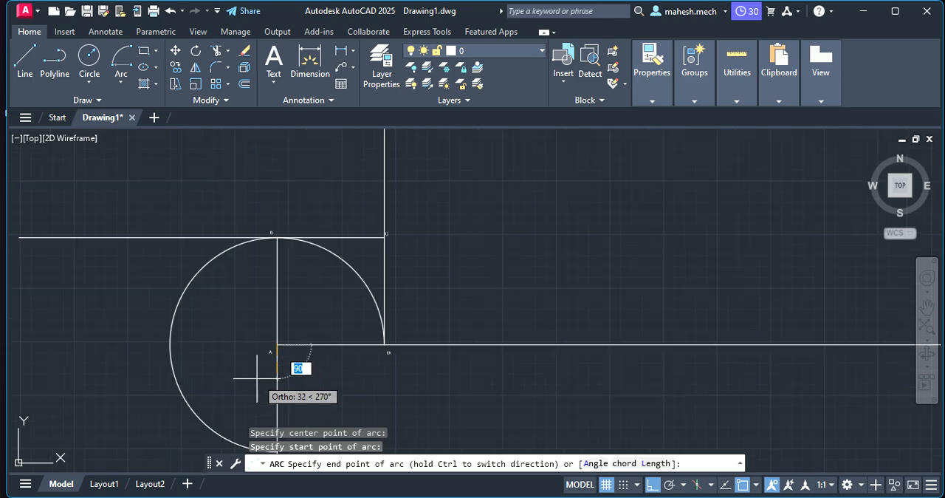
{"action": "scroll", "coordinate": [259, 390], "scroll_direction": "down", "scroll_amount": 2}
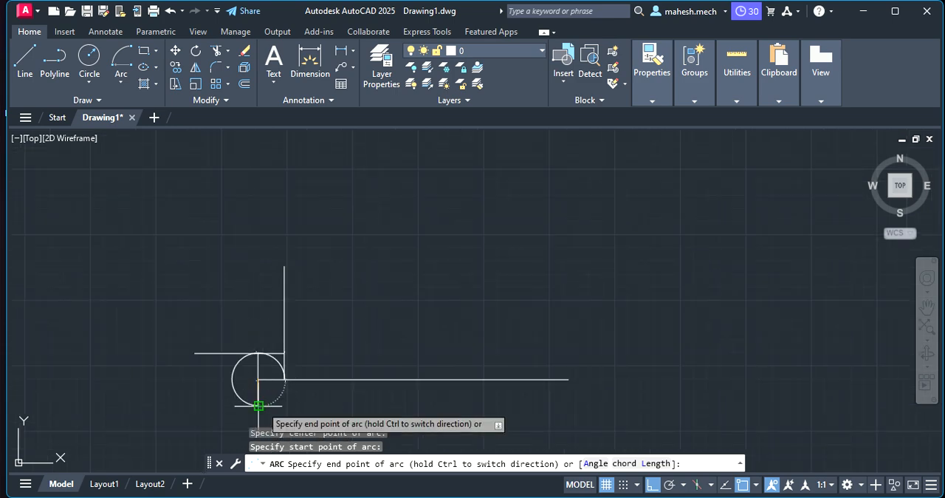
{"action": "left_click", "coordinate": [260, 405]}
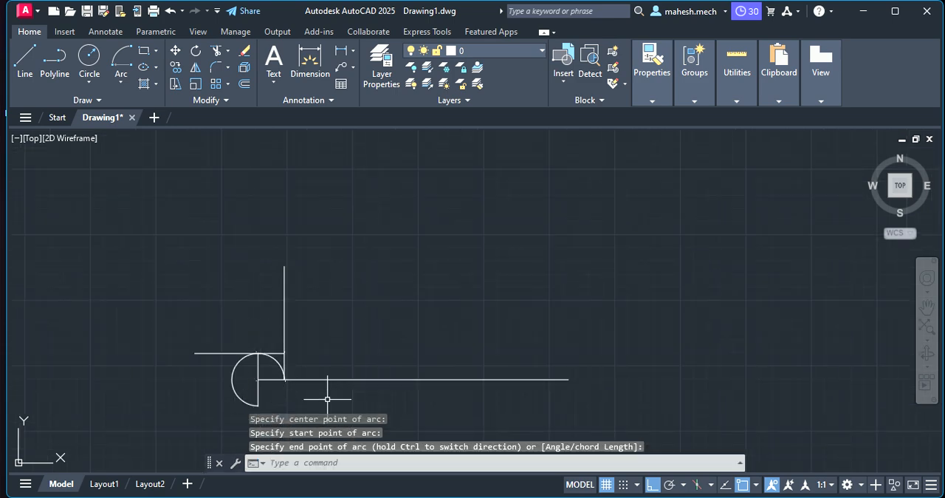
- Delete the three-quarter arc centred on corner A
{"action": "left_click", "coordinate": [238, 368]}
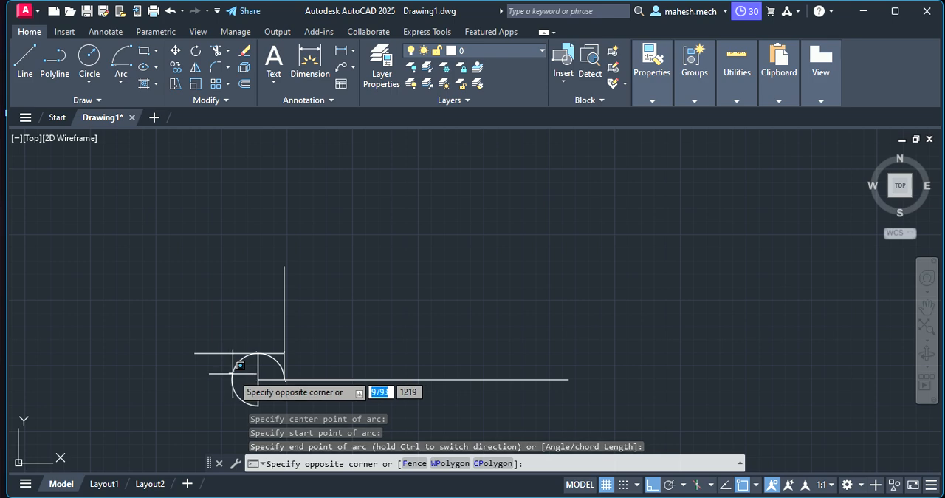
{"action": "key", "text": "Escape"}
{"action": "left_click", "coordinate": [234, 374]}
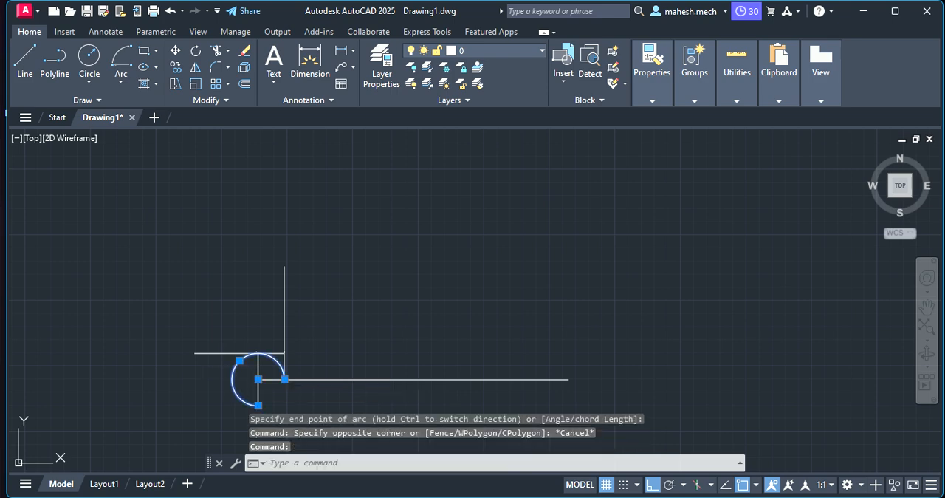
{"action": "key", "text": "Delete"}
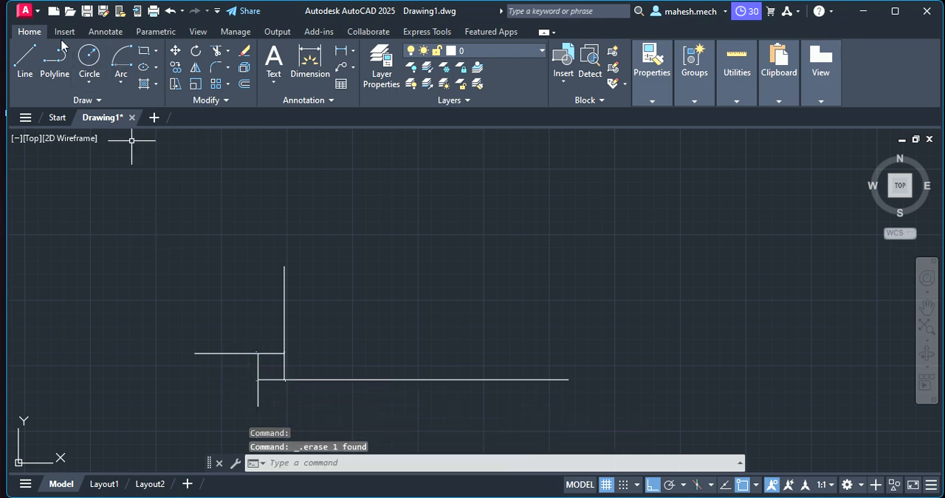
{"action": "left_click", "coordinate": [125, 70]}
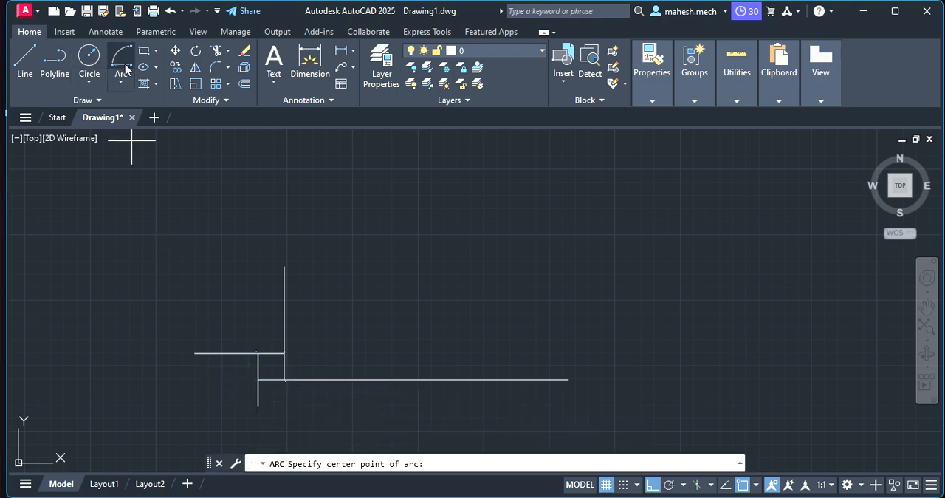
{"action": "left_click", "coordinate": [259, 379]}
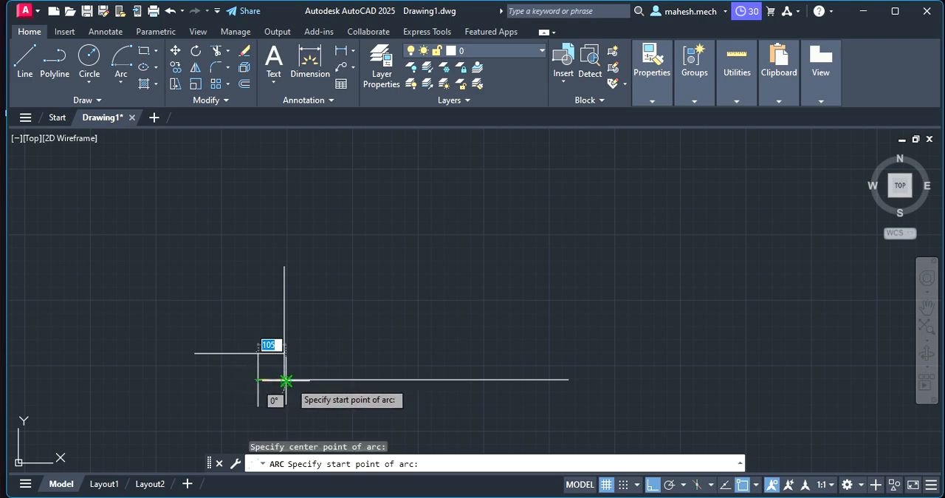
{"action": "left_click", "coordinate": [286, 381]}
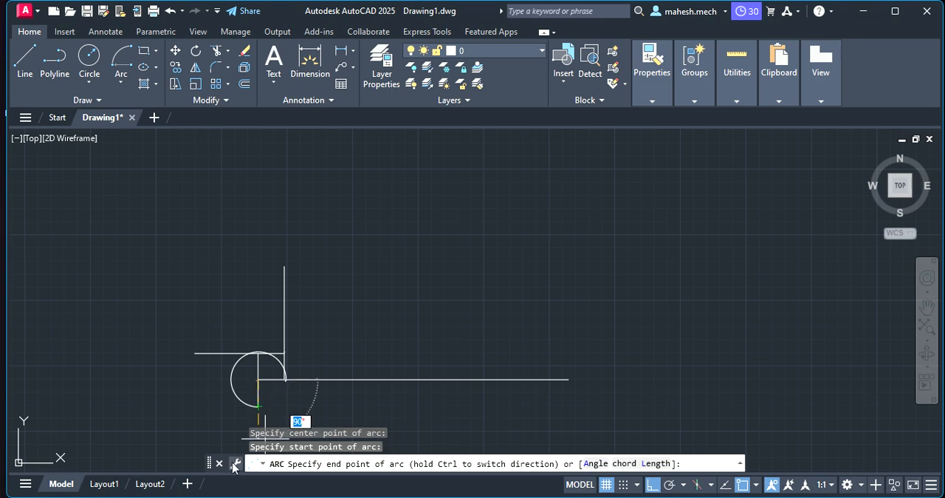
{"action": "key", "text": "Escape"}
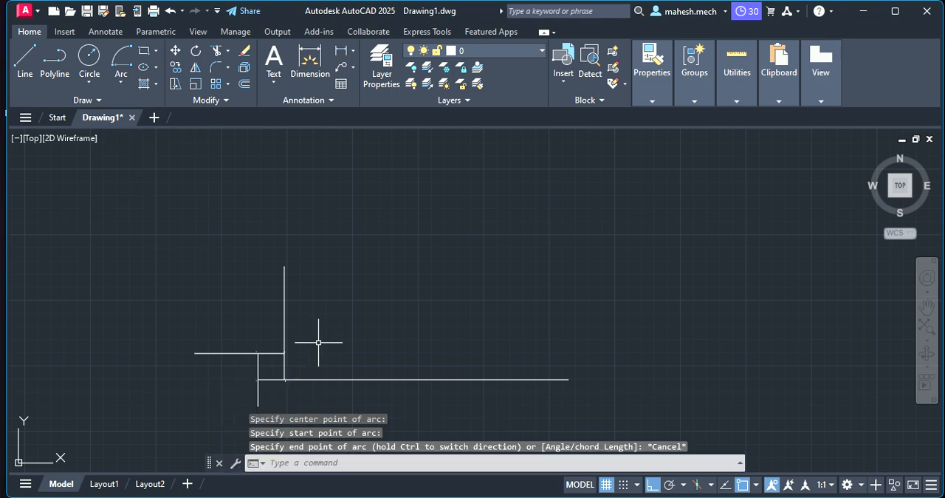
- Draw a quarter arc centred on corner A, running clockwise from corner D to the vertical line below A
{"action": "scroll", "coordinate": [316, 349], "scroll_direction": "up", "scroll_amount": 2}
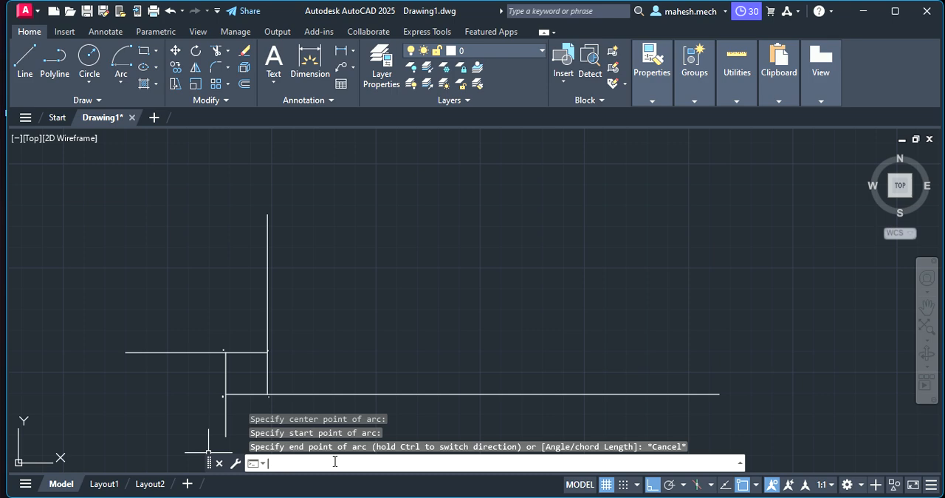
{"action": "type", "text": "PA"}
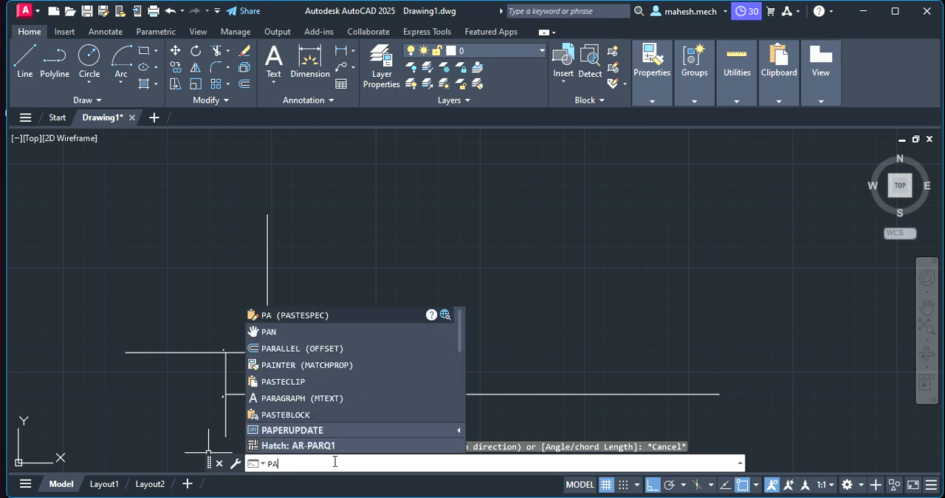
{"action": "type", "text": "BNN"}
{"action": "key", "text": "Return"}
{"action": "mouse_move", "coordinate": [294, 373]}
{"action": "left_mouse_down"}
{"action": "mouse_move", "coordinate": [391, 294]}
{"action": "mouse_move", "coordinate": [407, 266]}
{"action": "mouse_move", "coordinate": [371, 289]}
{"action": "left_mouse_up"}
{"action": "scroll", "coordinate": [369, 285], "scroll_direction": "up", "scroll_amount": 2}
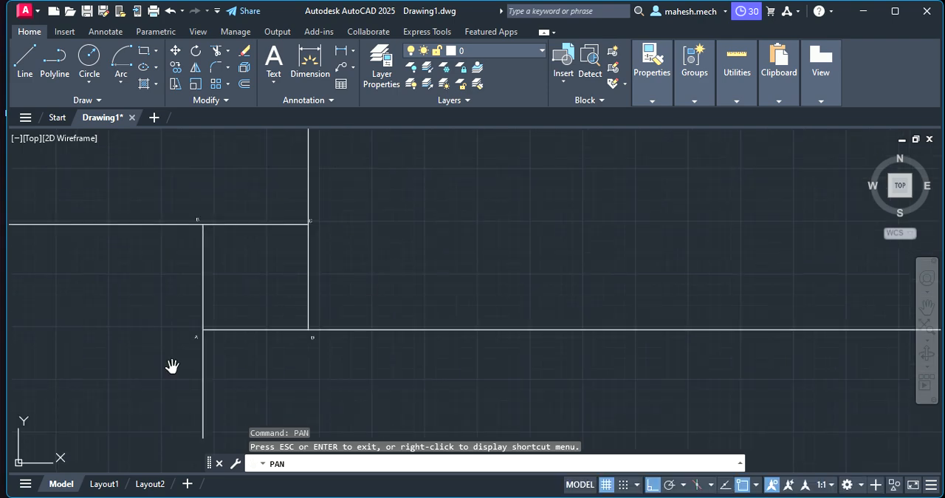
{"action": "key", "text": "Escape"}
{"action": "left_click", "coordinate": [122, 58]}
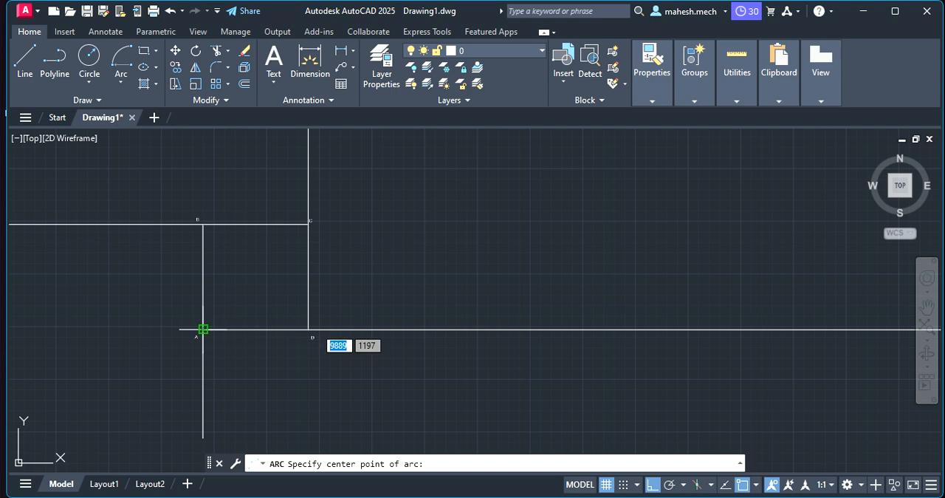
{"action": "left_click", "coordinate": [203, 328]}
{"action": "left_click", "coordinate": [308, 328]}
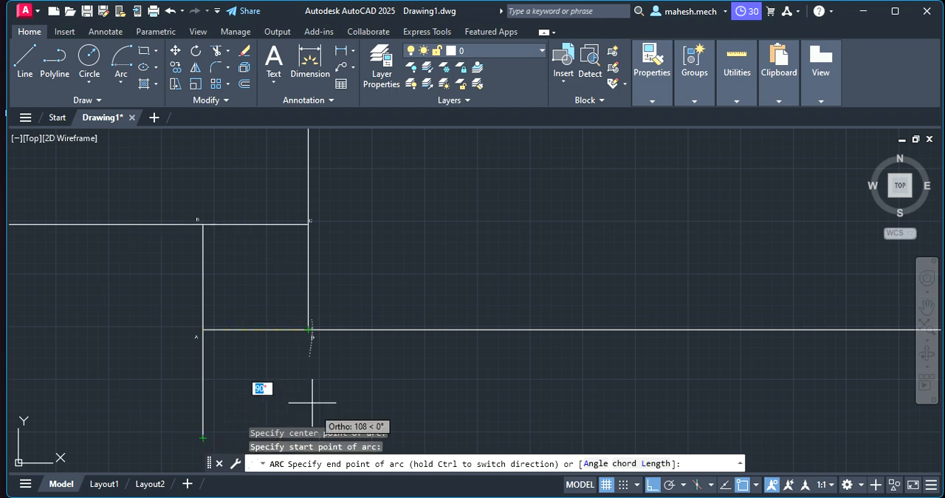
{"action": "left_click", "coordinate": [263, 415]}
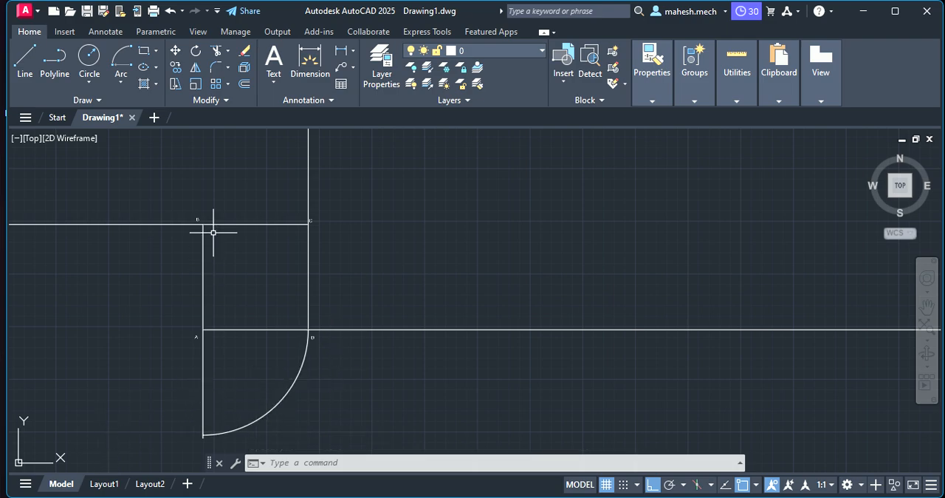
- Draw a 200-unit radius quarter arc centred on corner B, clockwise from the first arc's lower end to the horizontal line extending from B
{"action": "scroll", "coordinate": [165, 262], "scroll_direction": "down", "scroll_amount": 2}
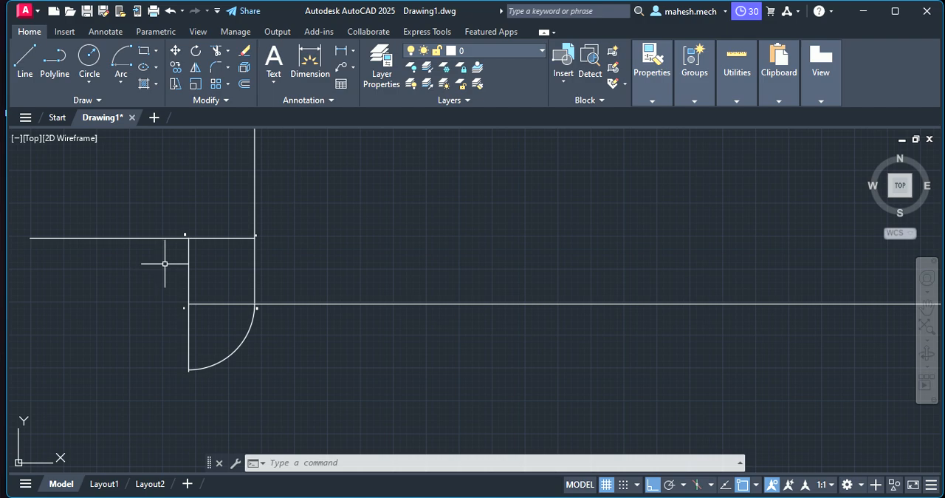
{"action": "left_click", "coordinate": [122, 59]}
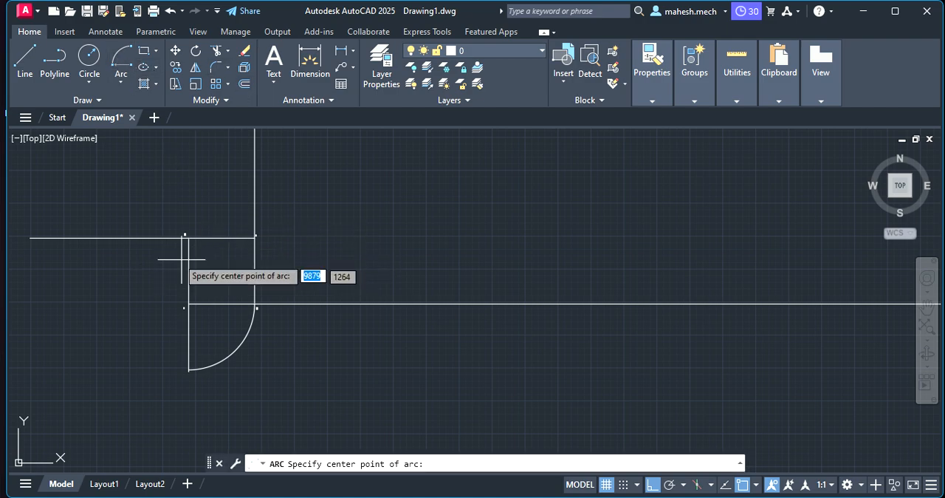
{"action": "left_click", "coordinate": [188, 238]}
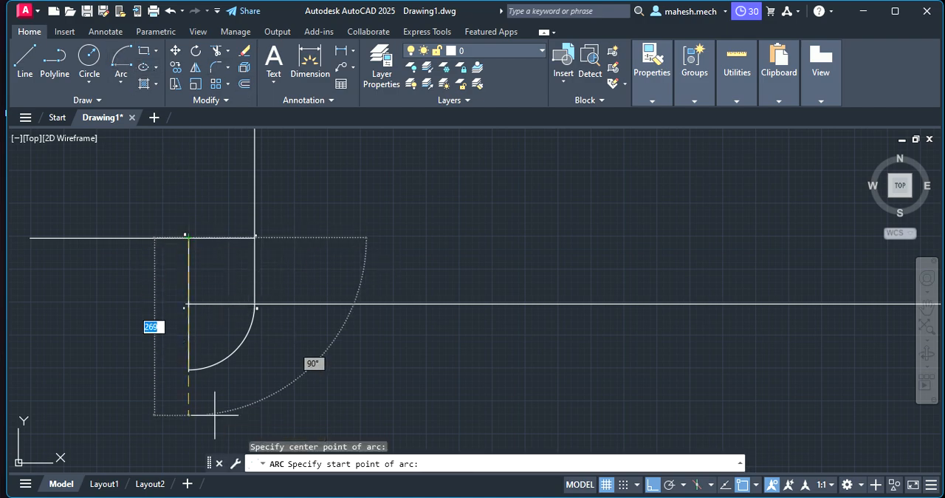
{"action": "left_click", "coordinate": [189, 369]}
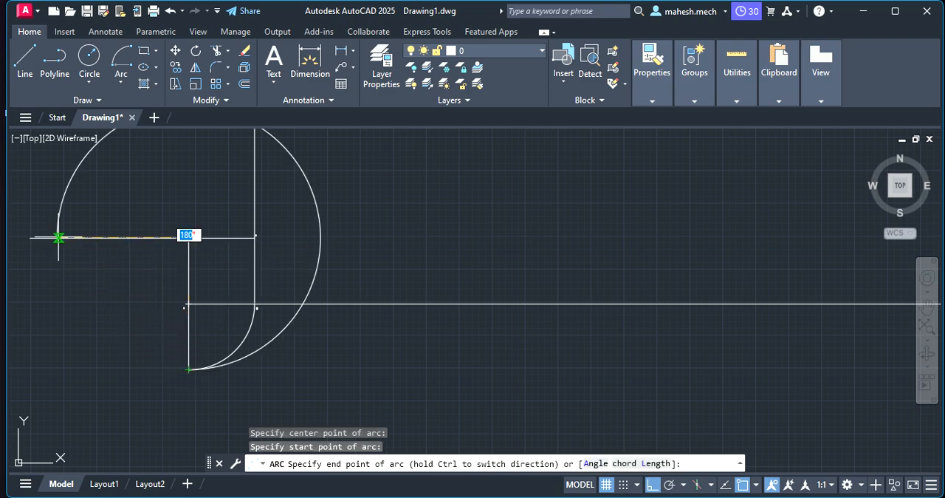
{"action": "key", "text": "ctrl"}
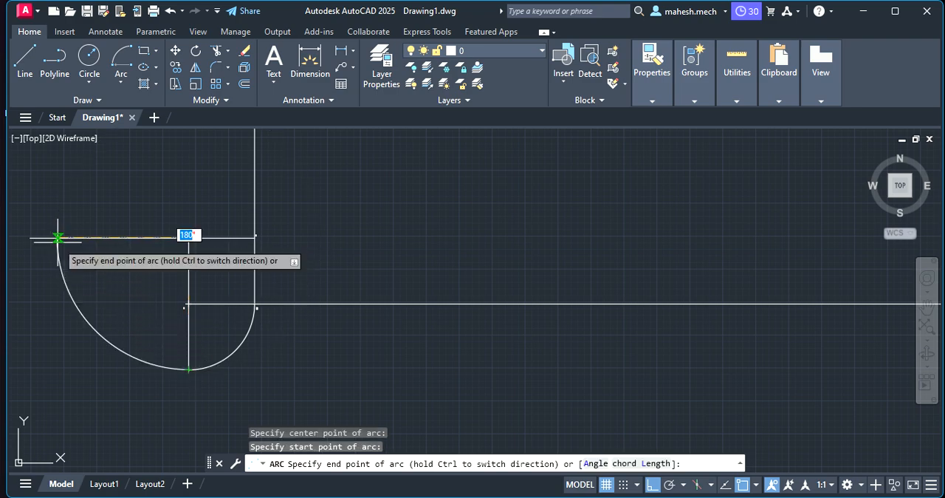
{"action": "left_click", "coordinate": [58, 238]}
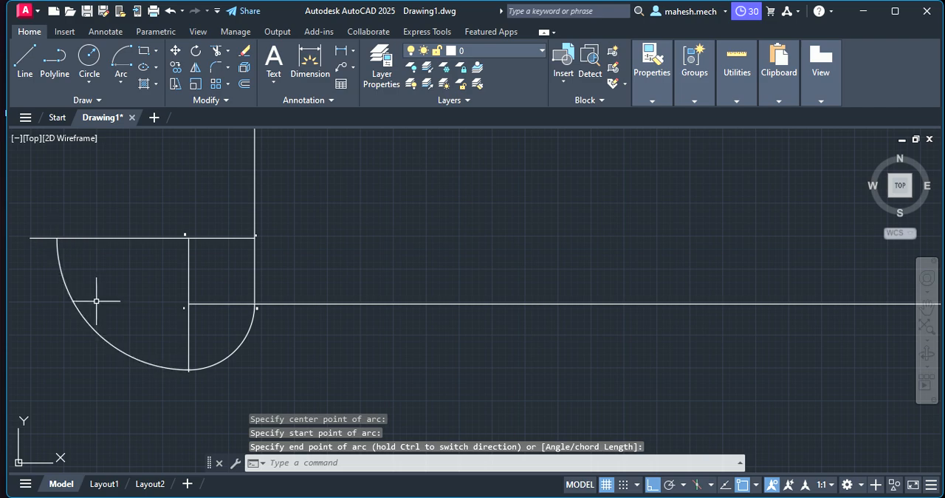
- Draw a 300-unit radius quarter arc centred on corner C, clockwise from the second arc's end to the vertical line above C
{"action": "scroll", "coordinate": [274, 214], "scroll_direction": "down", "scroll_amount": 4}
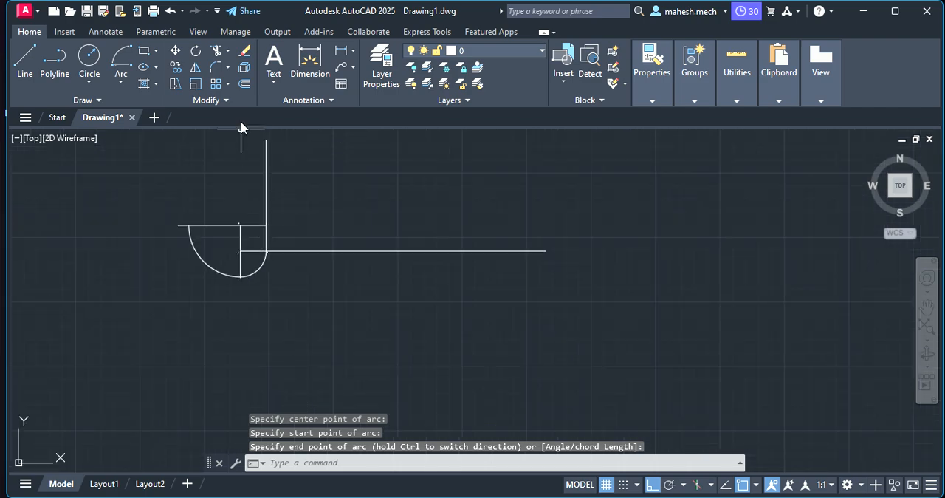
{"action": "scroll", "coordinate": [238, 131], "scroll_direction": "up", "scroll_amount": 4}
{"action": "scroll", "coordinate": [336, 236], "scroll_direction": "up", "scroll_amount": 3}
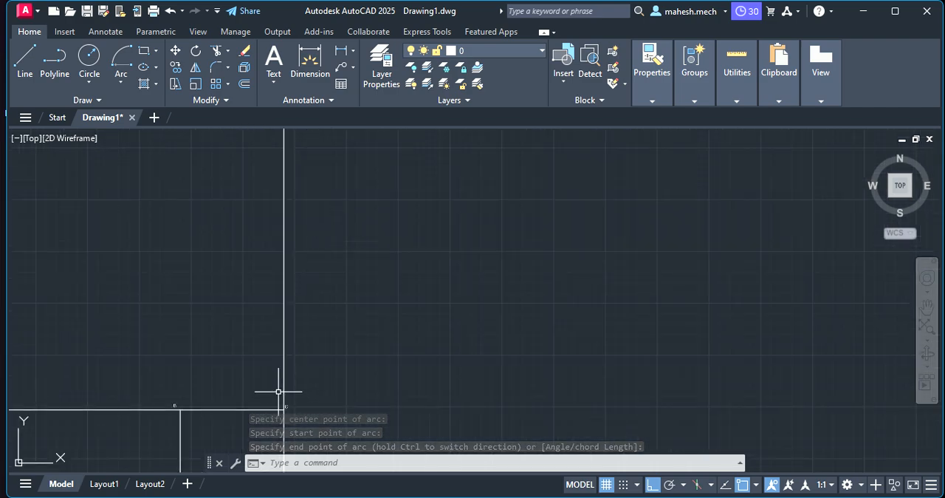
{"action": "left_click", "coordinate": [121, 63]}
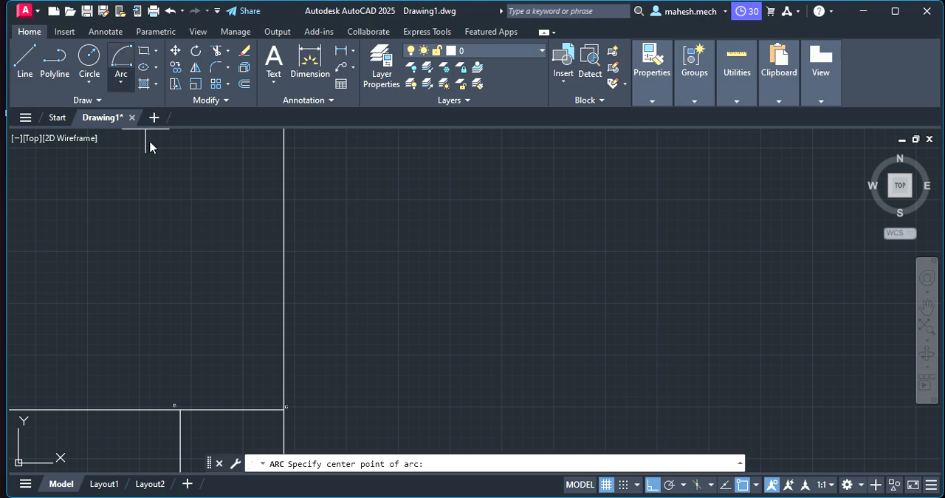
{"action": "left_click", "coordinate": [284, 410]}
{"action": "scroll", "coordinate": [34, 407], "scroll_direction": "down", "scroll_amount": 4}
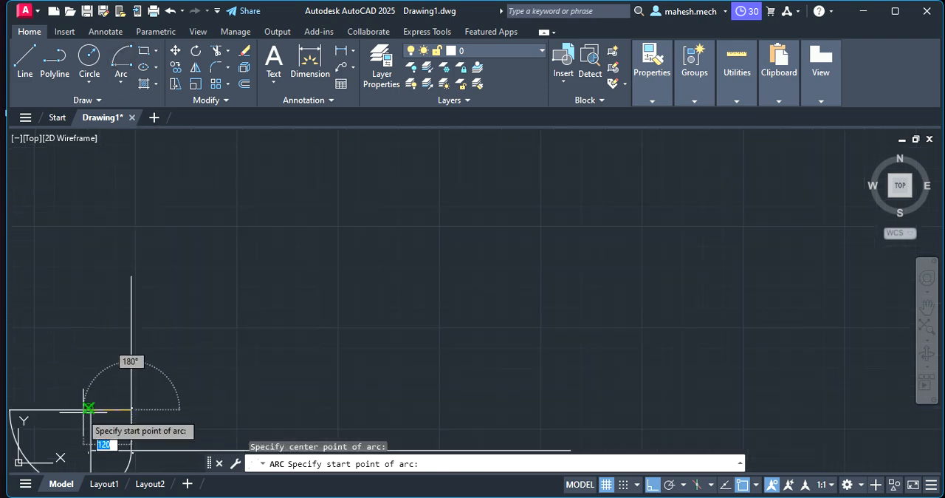
{"action": "scroll", "coordinate": [25, 408], "scroll_direction": "down", "scroll_amount": 2}
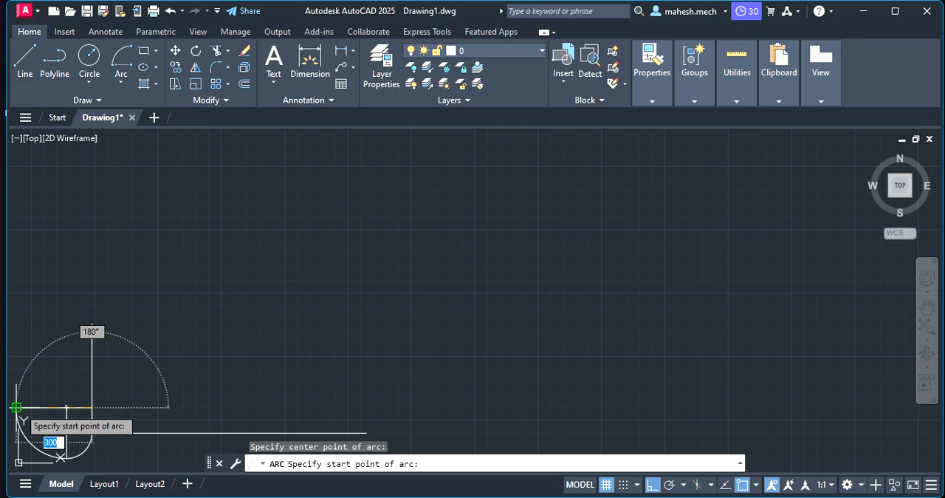
{"action": "left_click", "coordinate": [17, 407]}
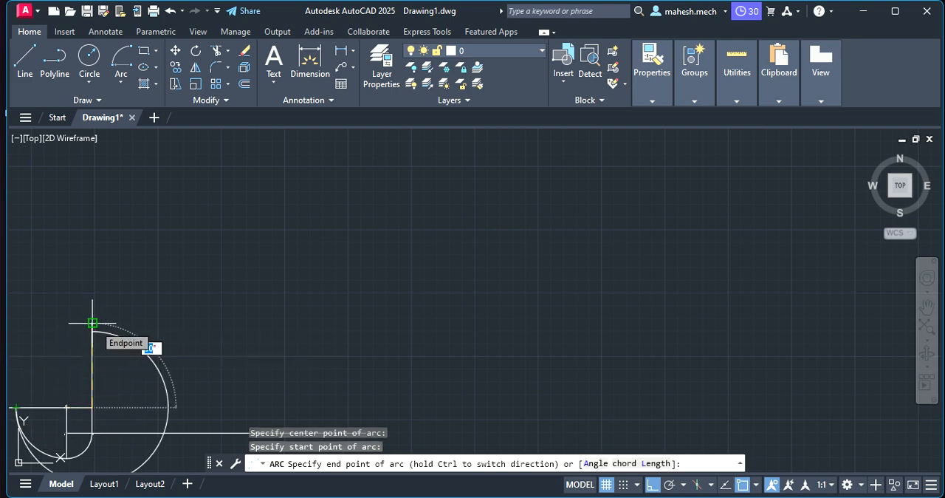
{"action": "key", "text": "ctrl"}
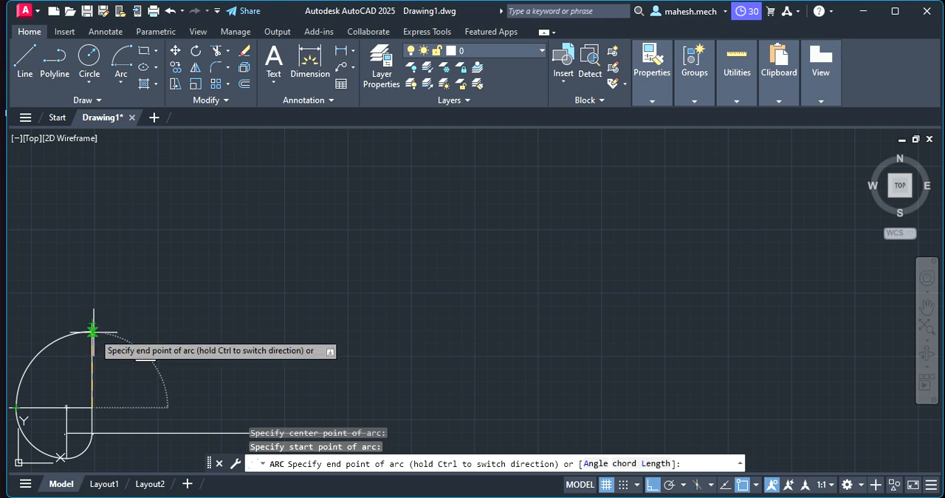
{"action": "left_click", "coordinate": [93, 331]}
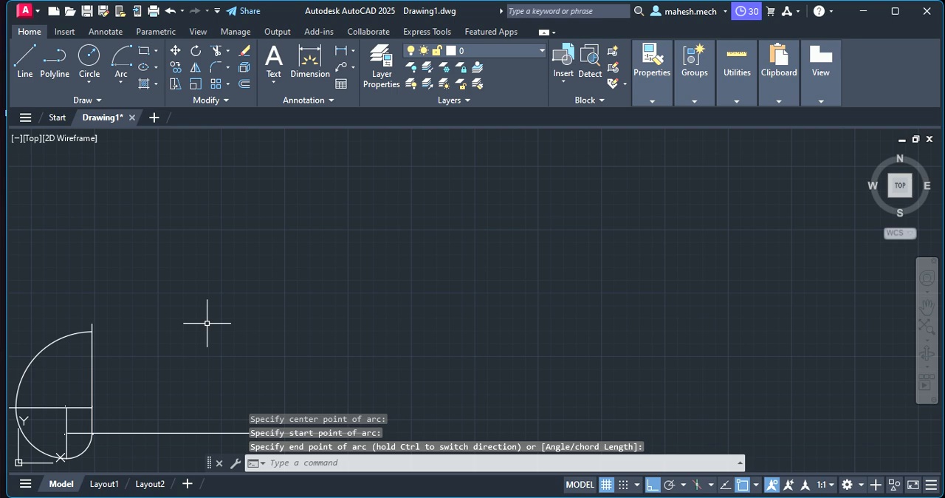
{"action": "left_click", "coordinate": [187, 331]}
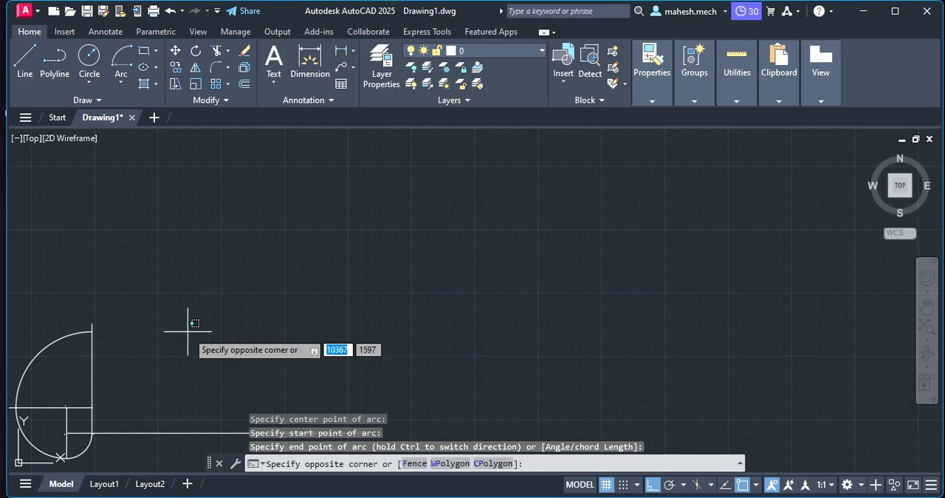
{"action": "key", "text": "Escape"}
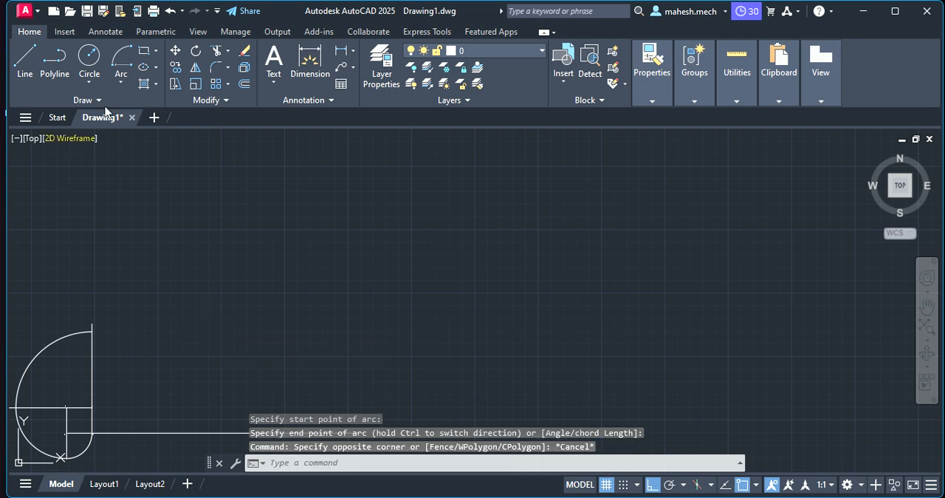
- Draw a quarter arc centred on corner D, clockwise from the third arc's upper end to the long horizontal line extending from D
{"action": "left_click", "coordinate": [121, 65]}
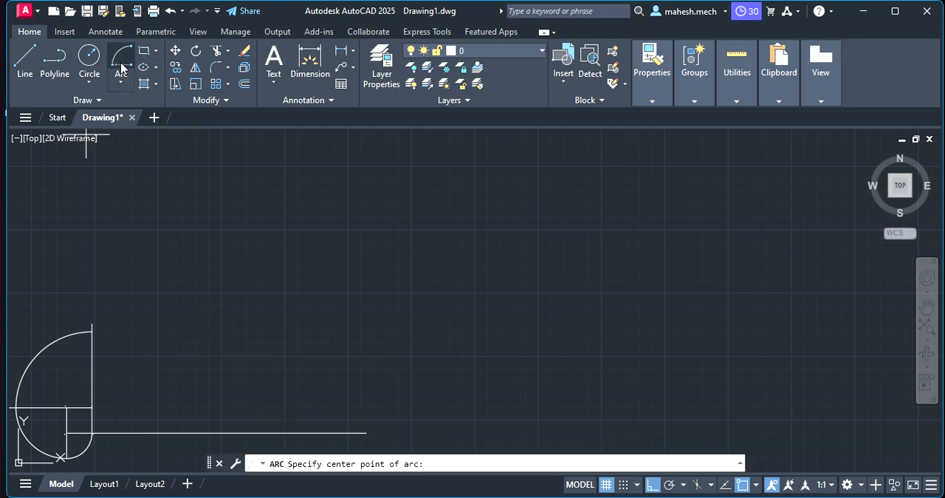
{"action": "left_click", "coordinate": [92, 434]}
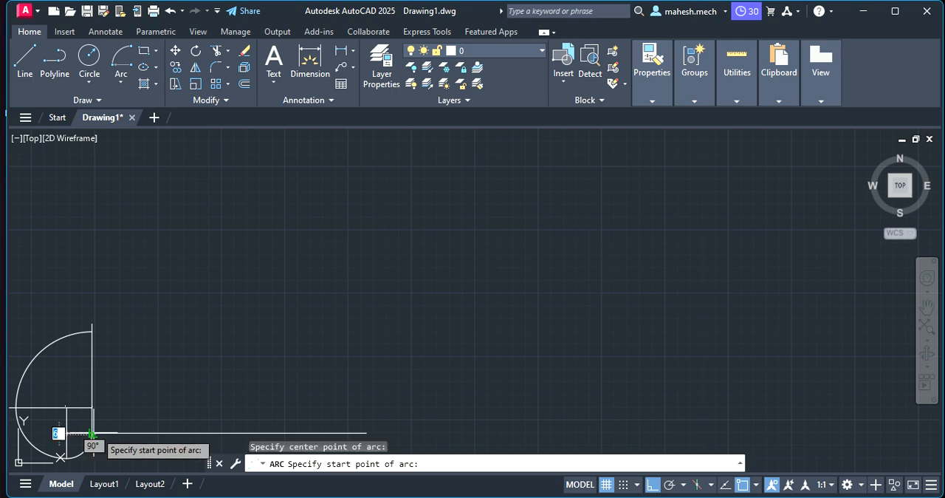
{"action": "left_click", "coordinate": [91, 332]}
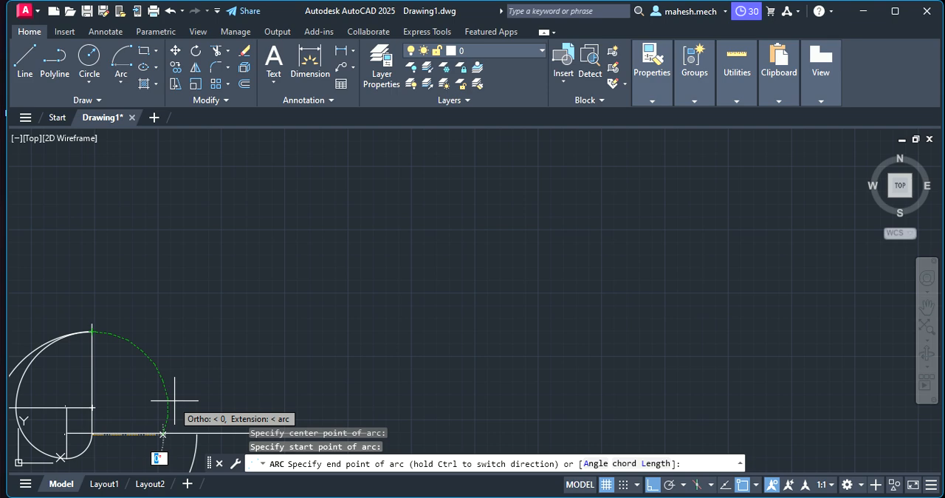
{"action": "left_click", "coordinate": [196, 432]}
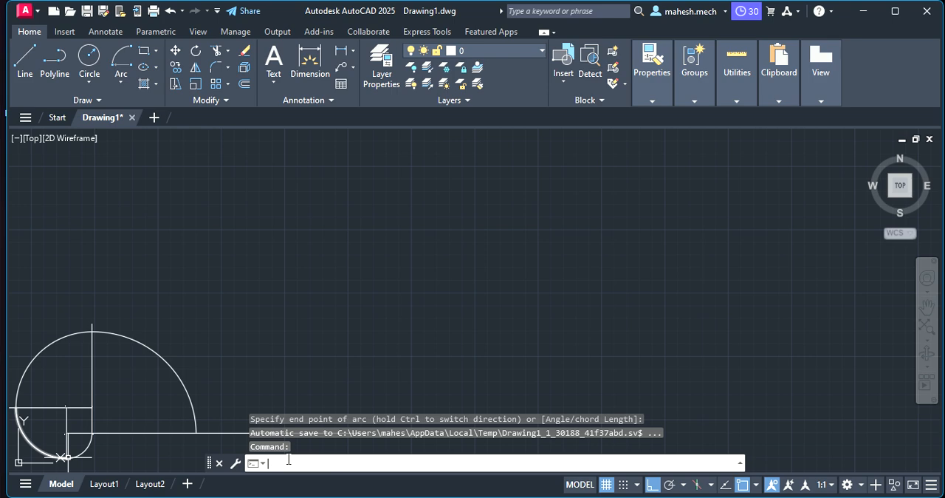
- Trim the overhanging ends of the extension lines beyond the spiral: left of the B arc, above the C arc and right of the D arc
{"action": "type", "text": "PA"}
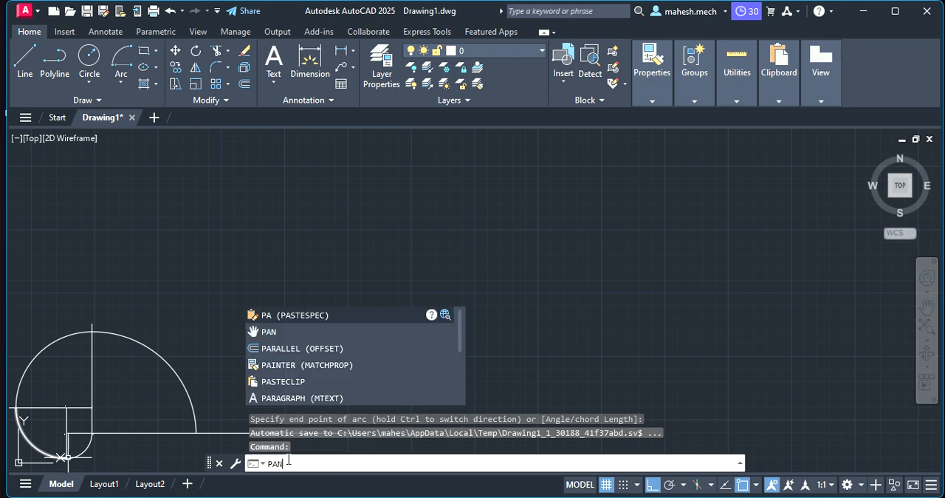
{"action": "type", "text": "N"}
{"action": "key", "text": "Return"}
{"action": "mouse_move", "coordinate": [143, 390]}
{"action": "left_mouse_down"}
{"action": "mouse_move", "coordinate": [432, 321]}
{"action": "mouse_move", "coordinate": [421, 288]}
{"action": "left_mouse_up"}
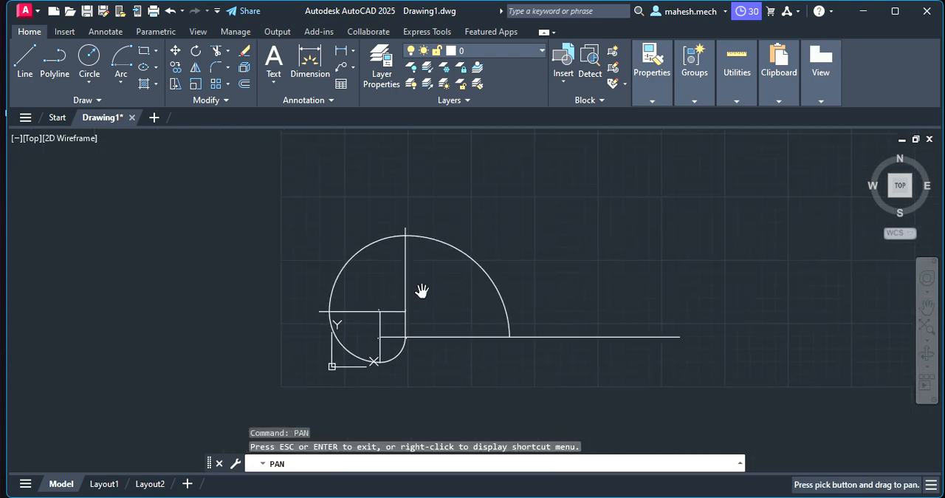
{"action": "scroll", "coordinate": [421, 289], "scroll_direction": "up", "scroll_amount": 4}
{"action": "scroll", "coordinate": [410, 299], "scroll_direction": "down", "scroll_amount": 2}
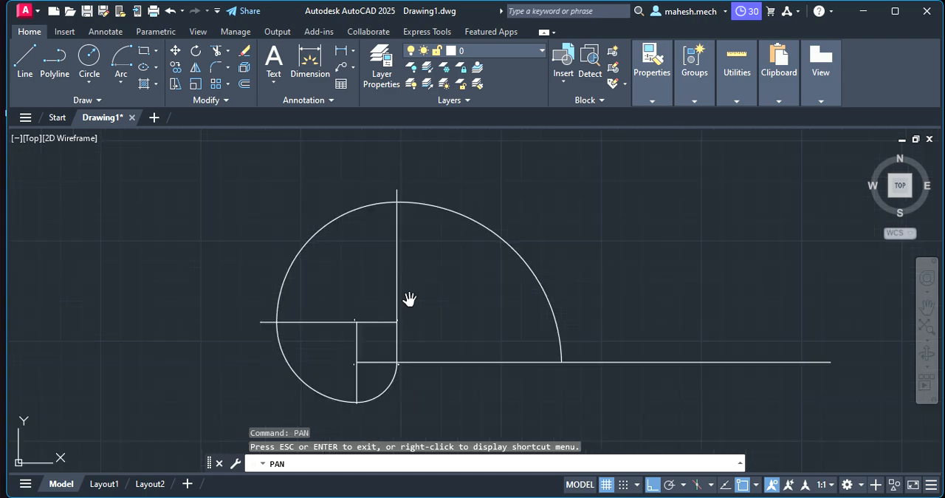
{"action": "key", "text": "Escape"}
{"action": "scroll", "coordinate": [376, 257], "scroll_direction": "up", "scroll_amount": 2}
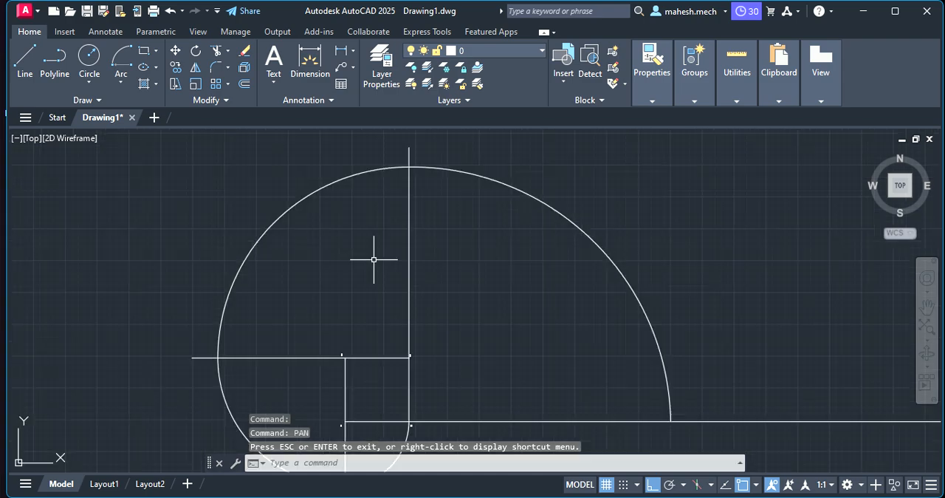
{"action": "scroll", "coordinate": [383, 262], "scroll_direction": "down", "scroll_amount": 2}
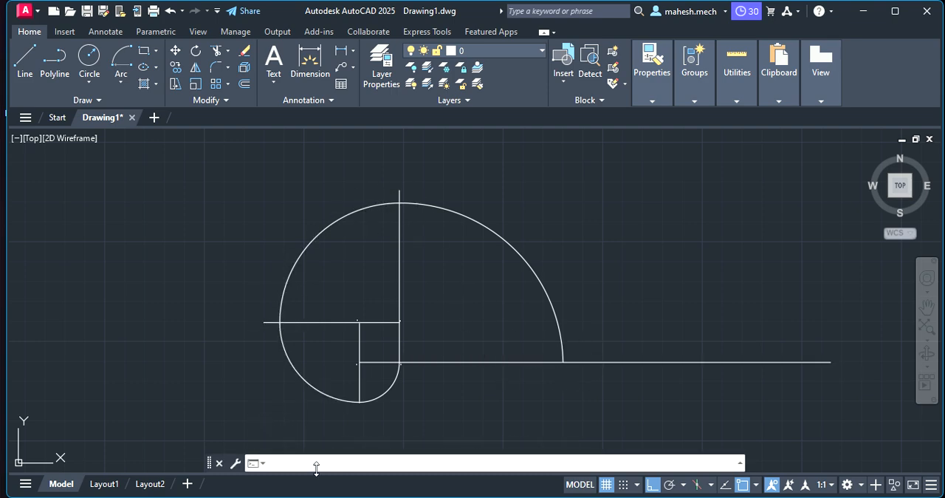
{"action": "key", "text": "Return"}
{"action": "key", "text": "Return"}
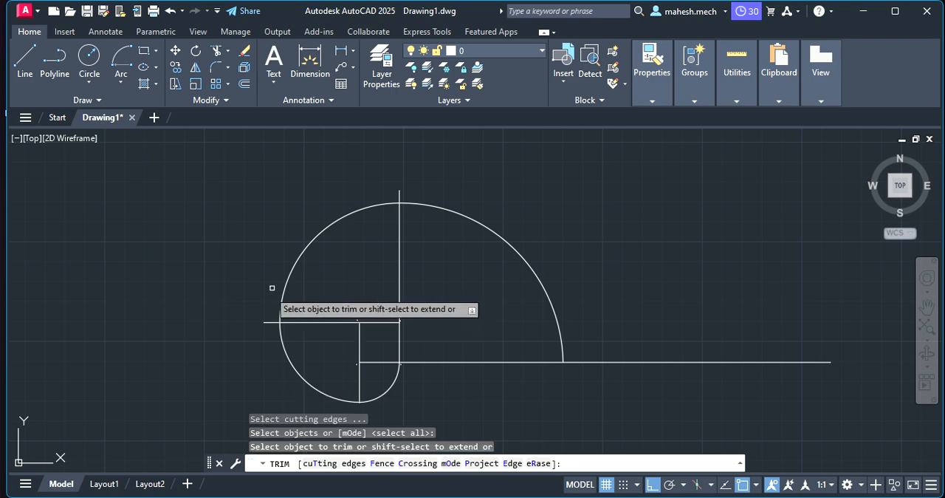
{"action": "left_click", "coordinate": [399, 197]}
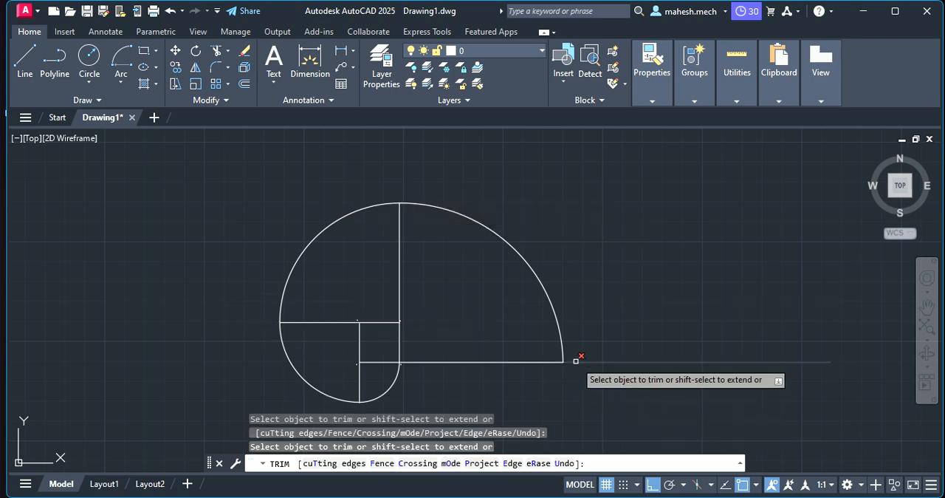
{"action": "left_click", "coordinate": [576, 361]}
{"action": "key", "text": "Escape"}
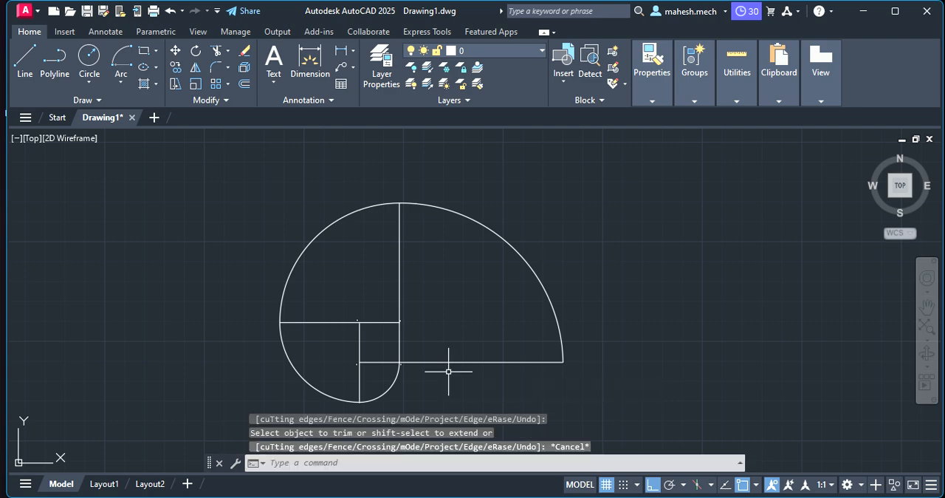
{"action": "scroll", "coordinate": [394, 352], "scroll_direction": "down", "scroll_amount": 3}
{"action": "scroll", "coordinate": [399, 350], "scroll_direction": "up", "scroll_amount": 6}
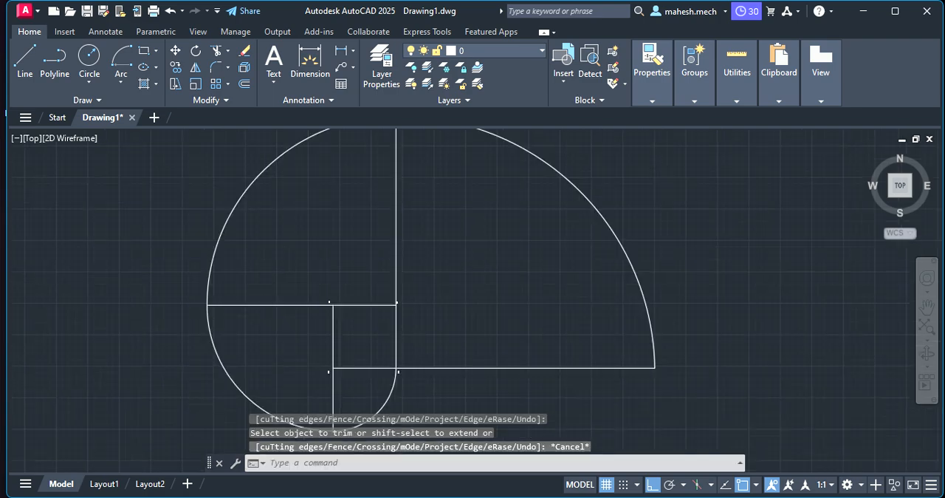
{"action": "scroll", "coordinate": [403, 351], "scroll_direction": "down", "scroll_amount": 2}
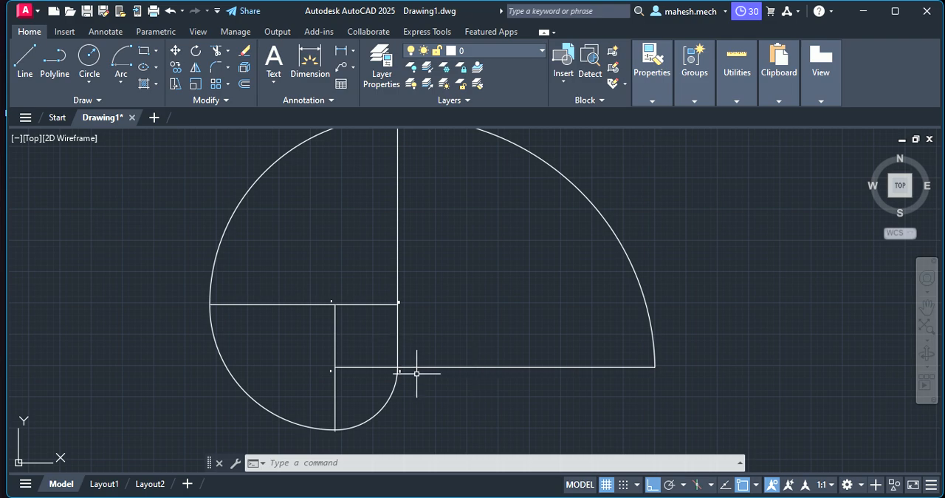
{"action": "scroll", "coordinate": [700, 244], "scroll_direction": "down", "scroll_amount": 2}
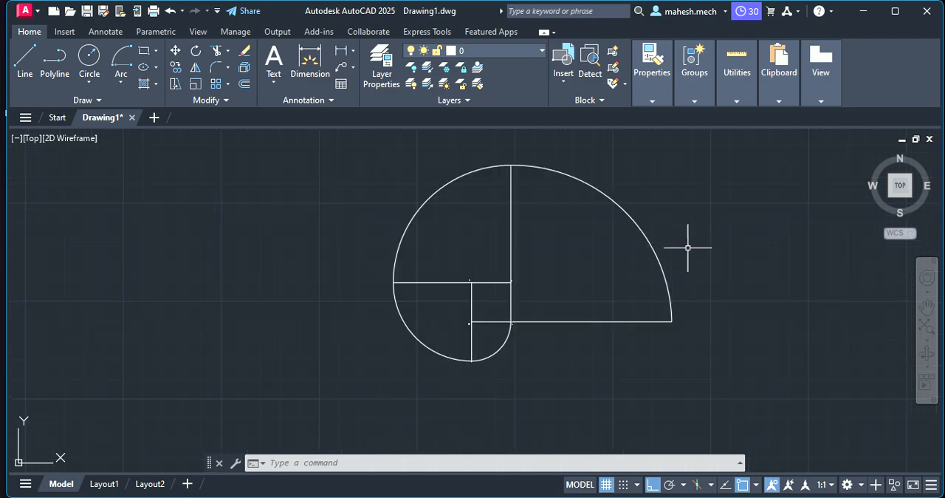